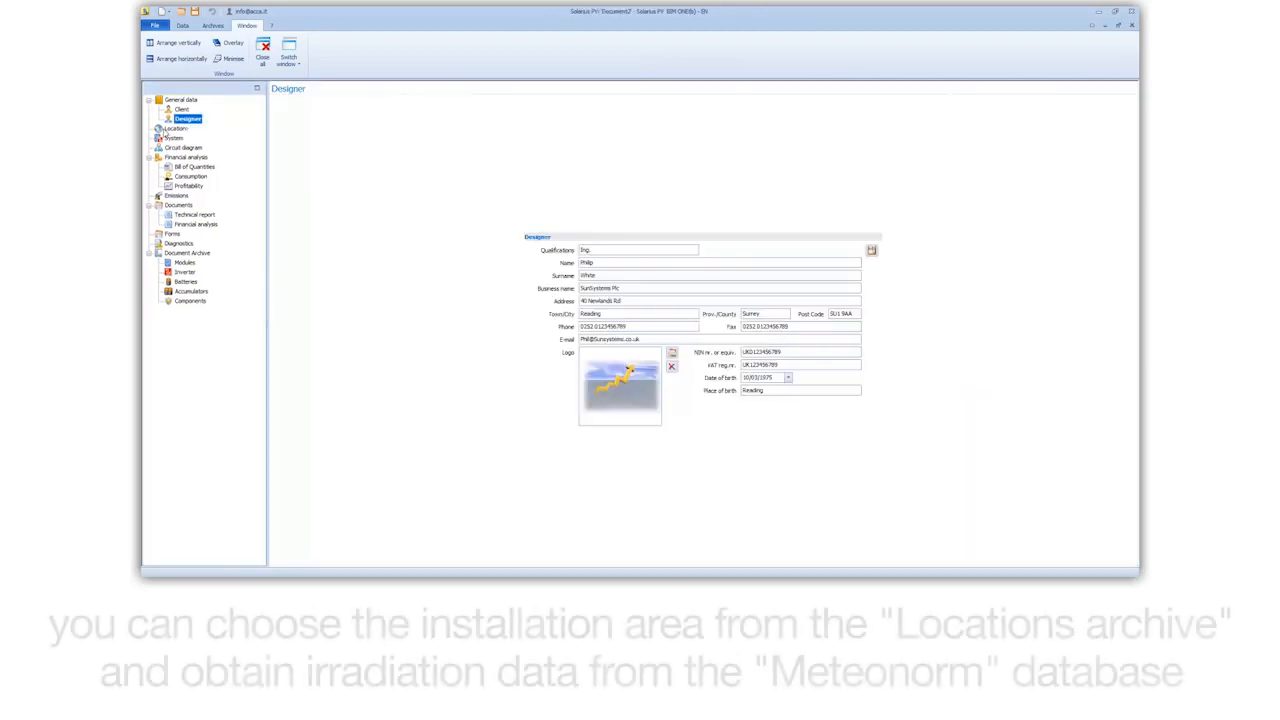
Step: Set the project location to London, United Kingdom from the locations archive and import its irradiation data from Meteonorm for the whole world
{"action": "left_click", "coordinate": [162, 129]}
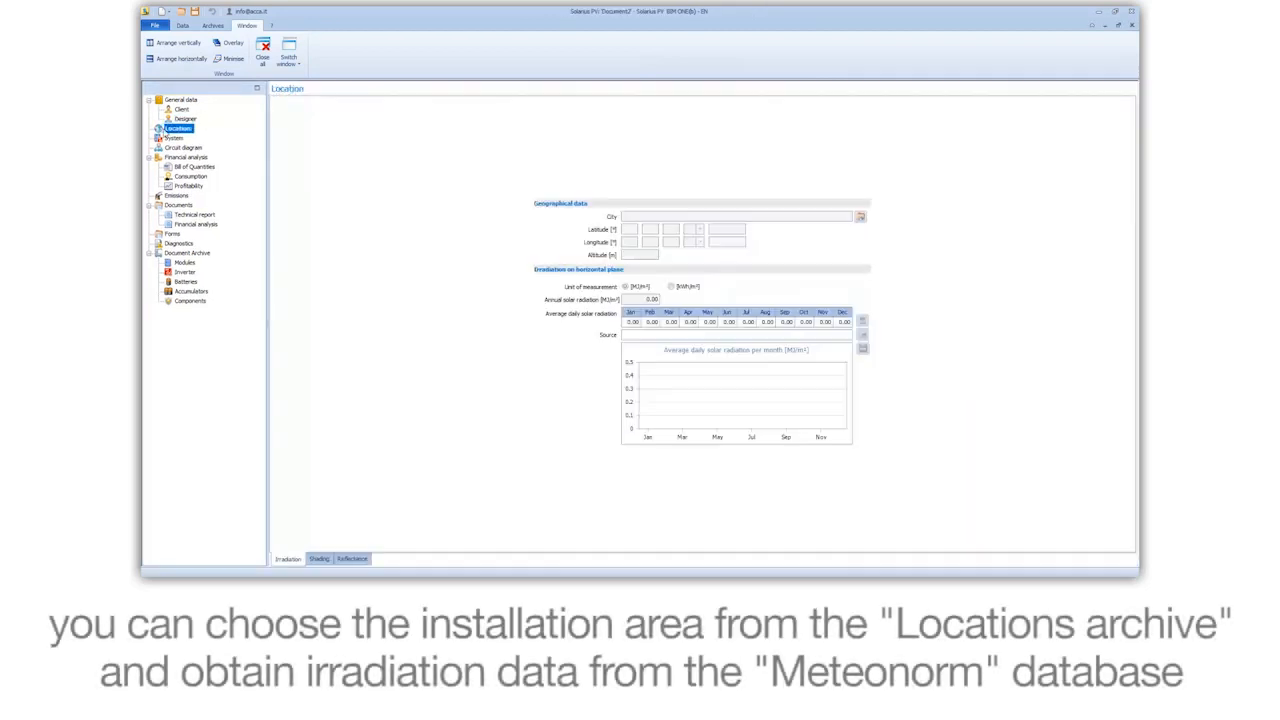
{"action": "left_click", "coordinate": [861, 217]}
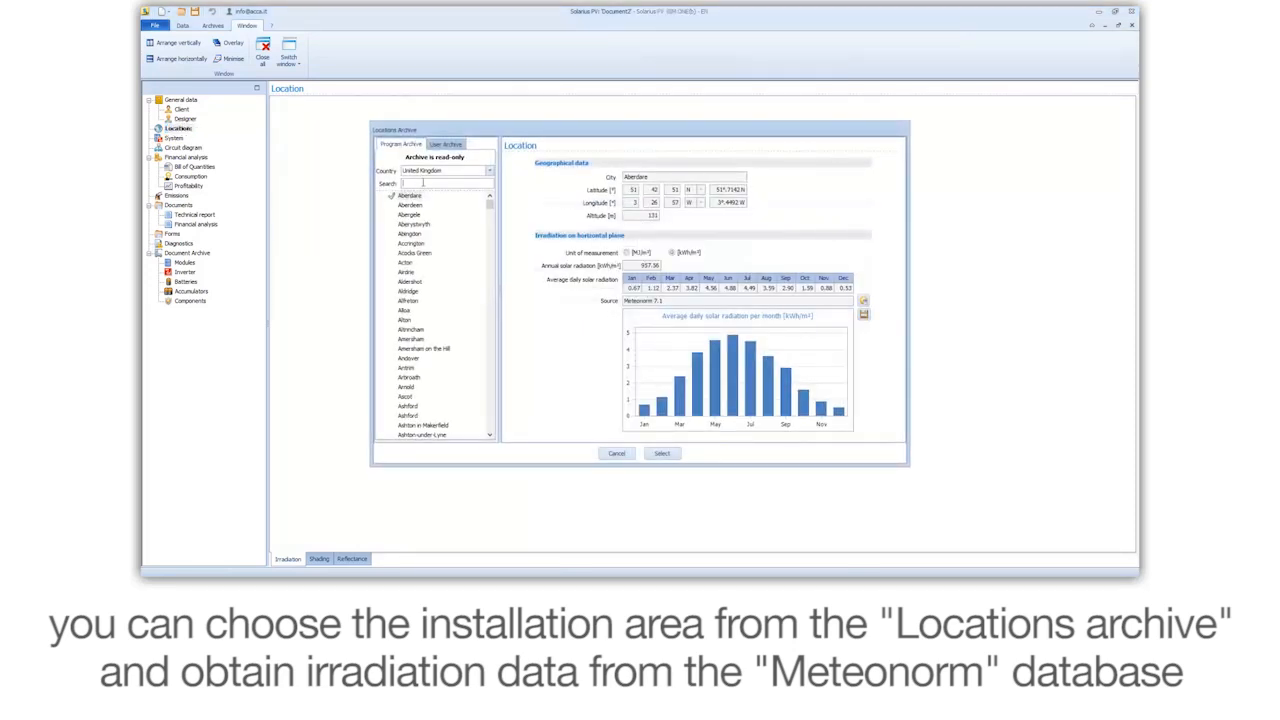
{"action": "type", "text": "London"}
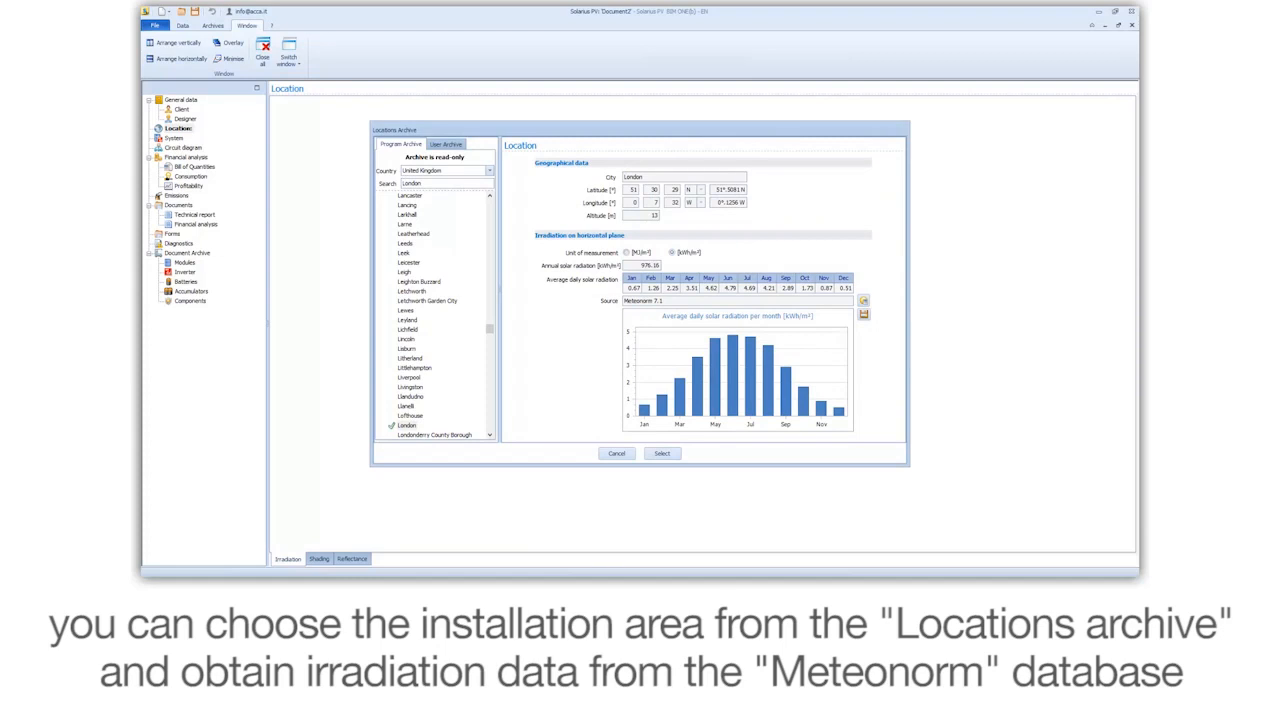
{"action": "left_click", "coordinate": [662, 453]}
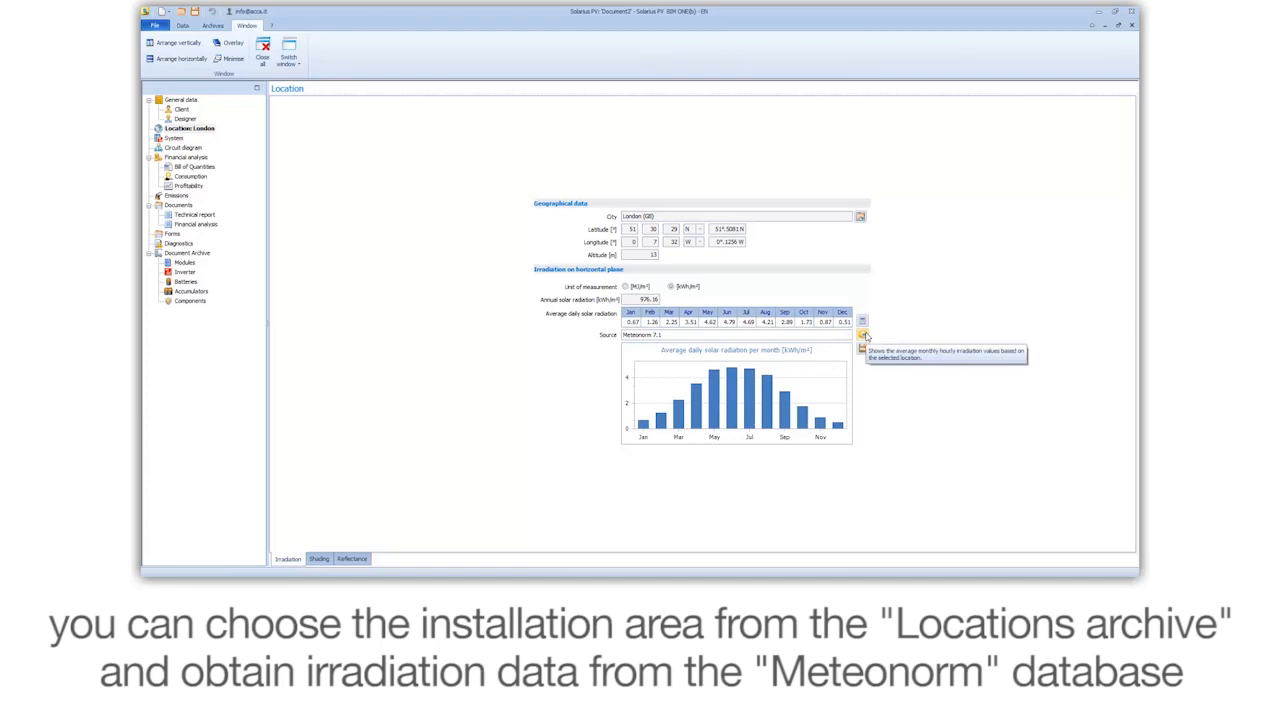
{"action": "left_click", "coordinate": [864, 336]}
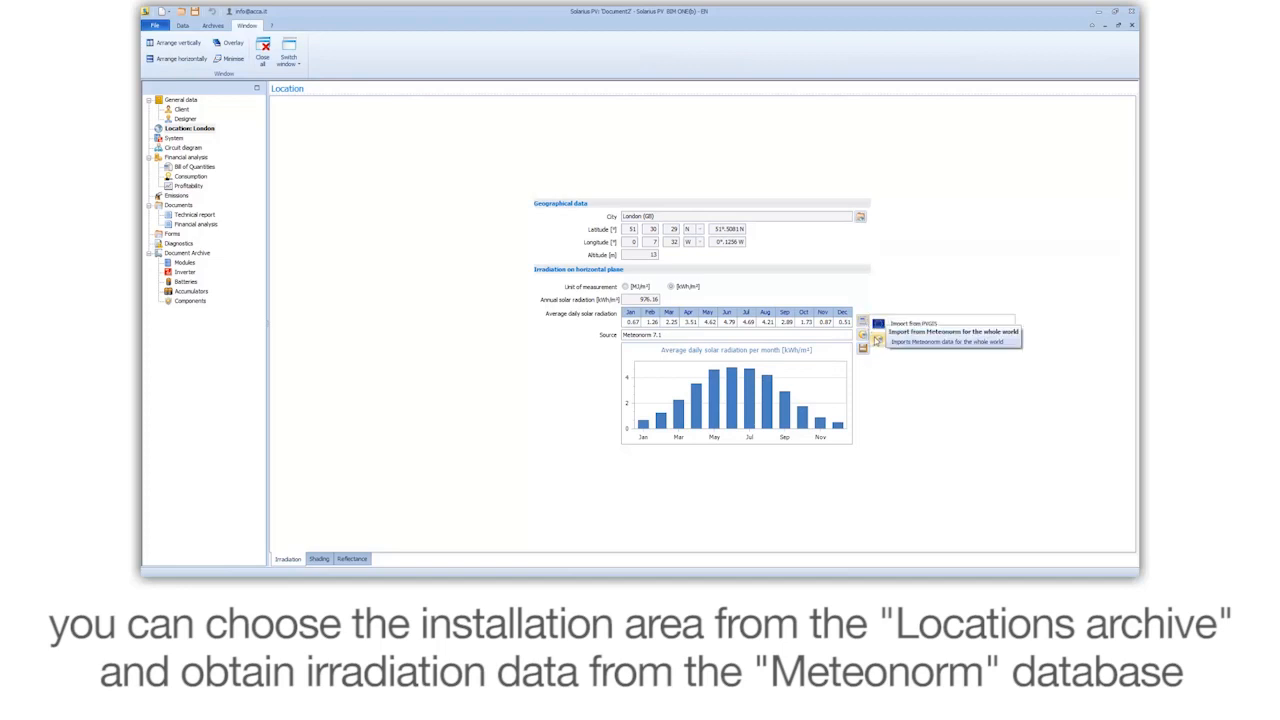
{"action": "left_click", "coordinate": [877, 339]}
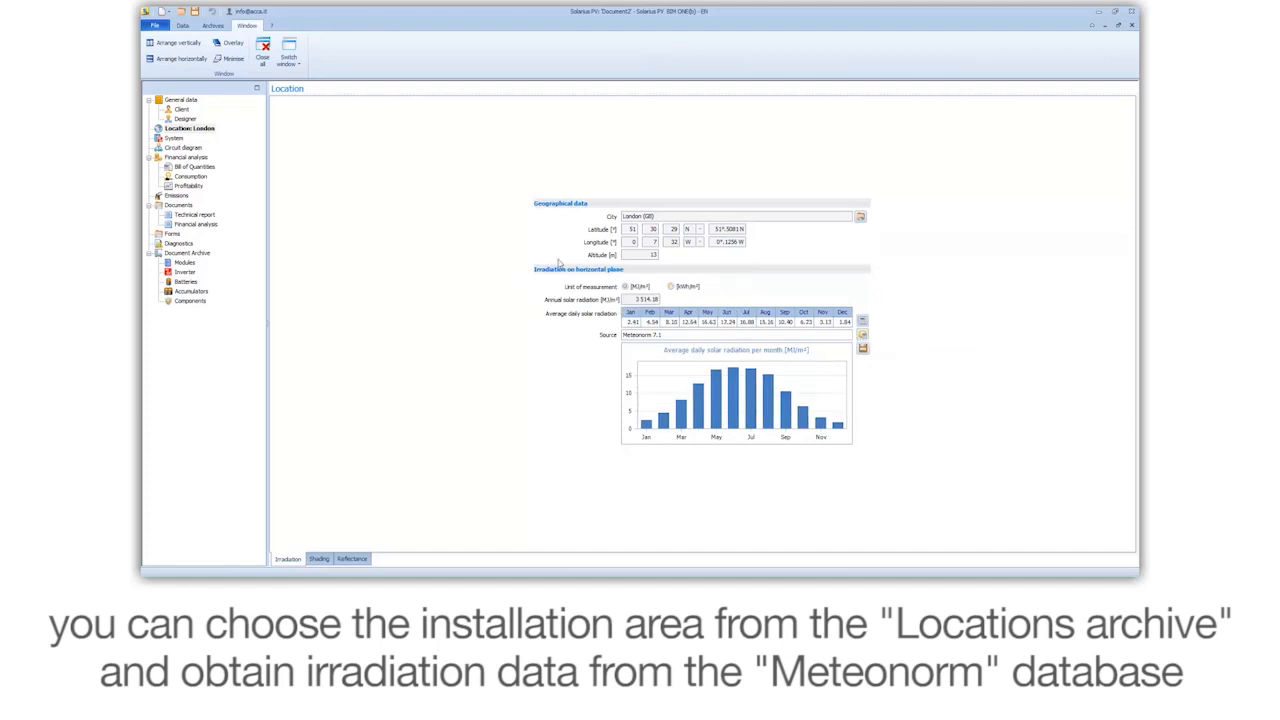
Step: Open the BIM system design and place the House.dxf drawing on the site plan with the offered conversion factor
{"action": "left_click", "coordinate": [172, 137]}
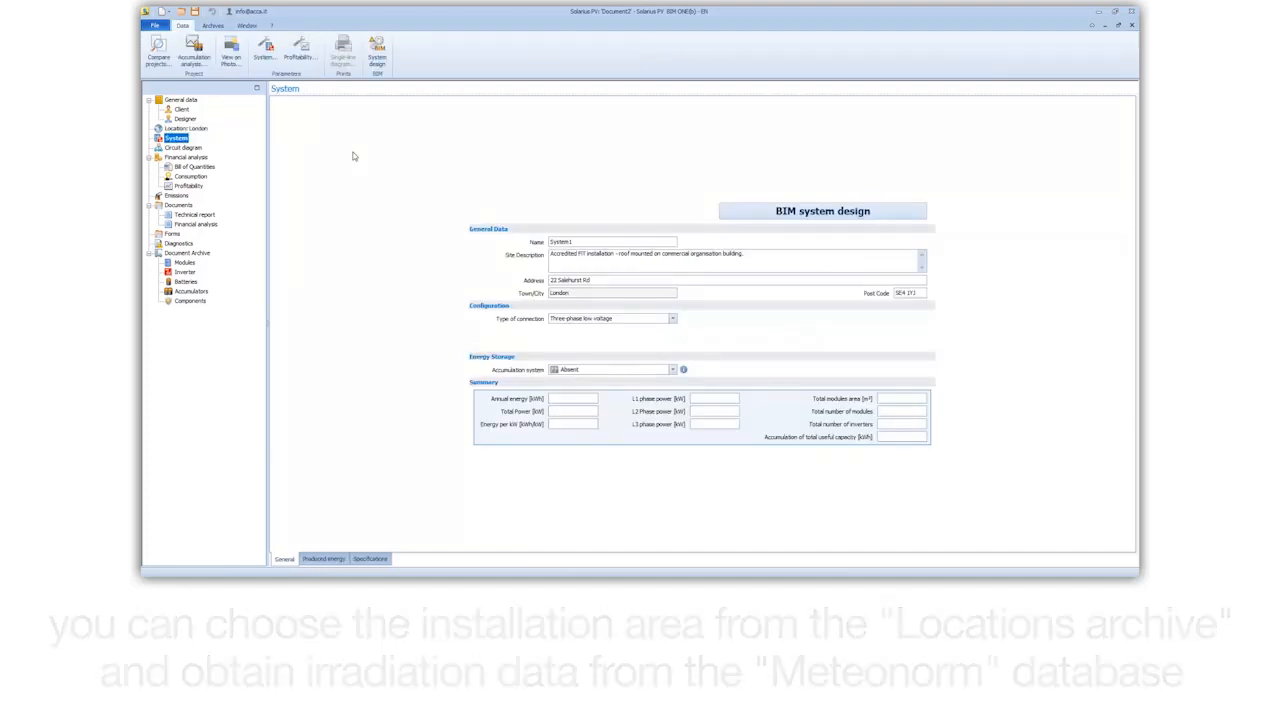
{"action": "left_click", "coordinate": [786, 217]}
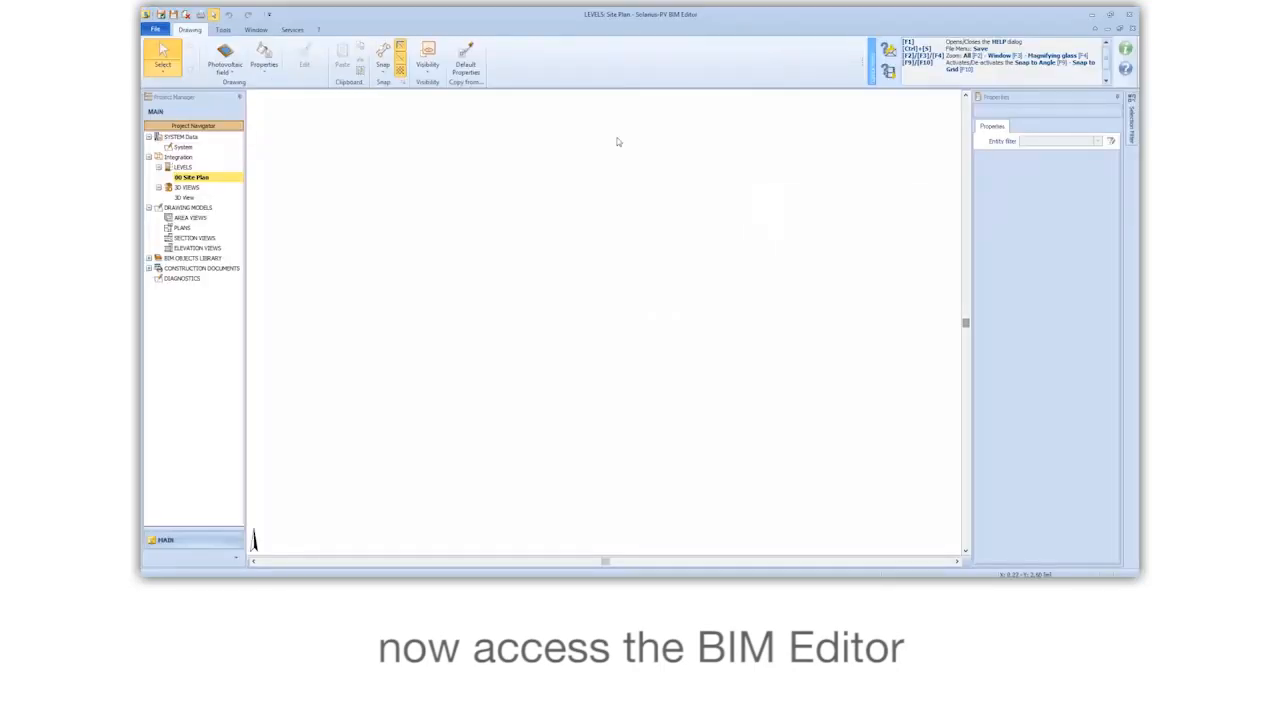
{"action": "left_click", "coordinate": [225, 62]}
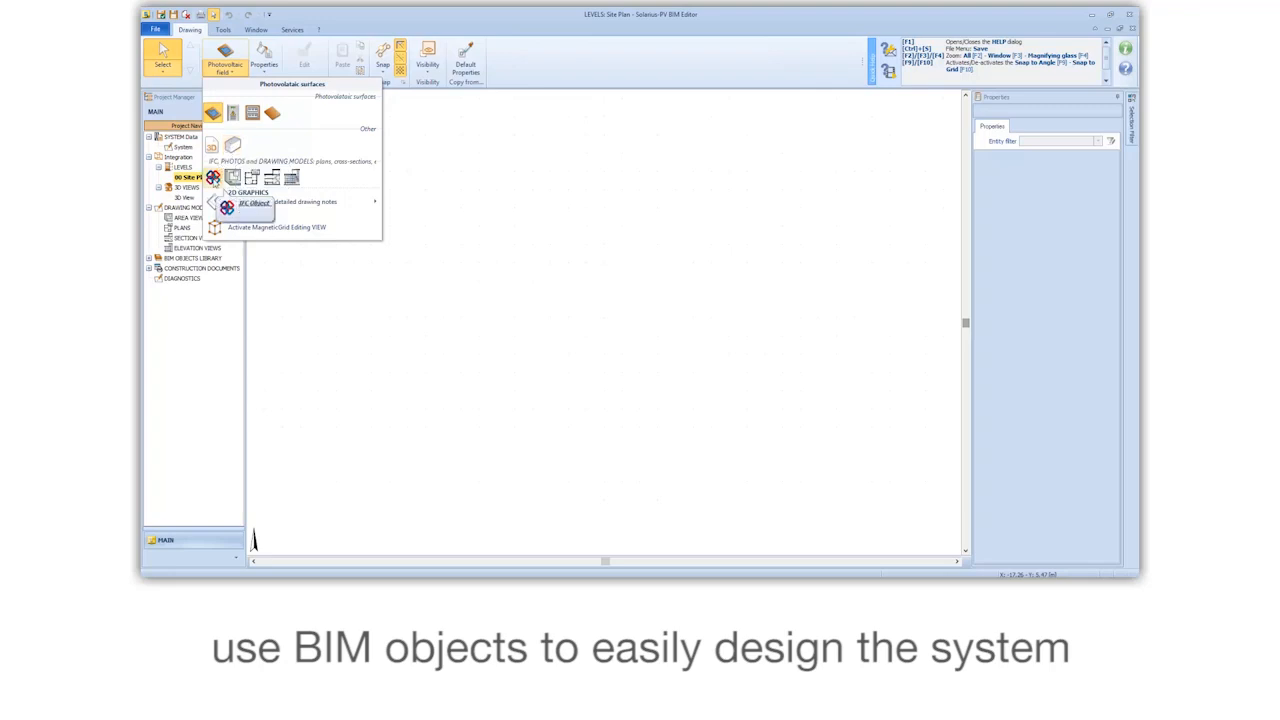
{"action": "mouse_move", "coordinate": [300, 201]}
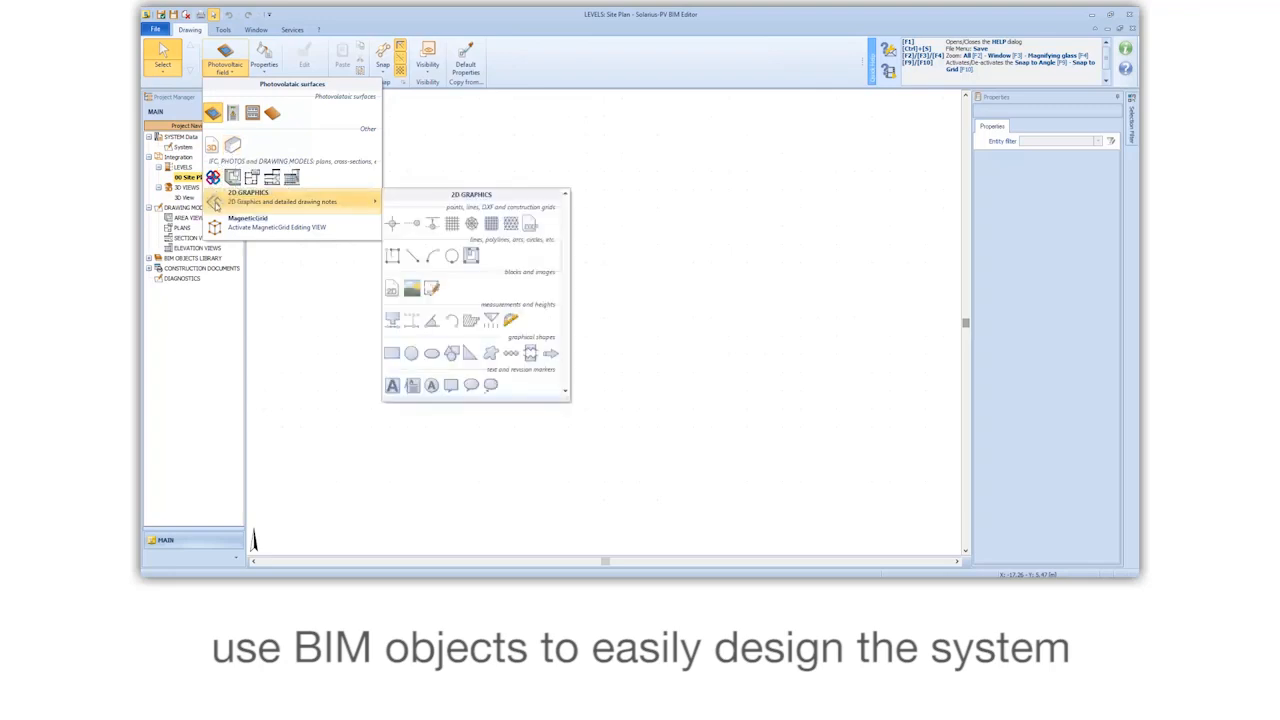
{"action": "left_click", "coordinate": [529, 226]}
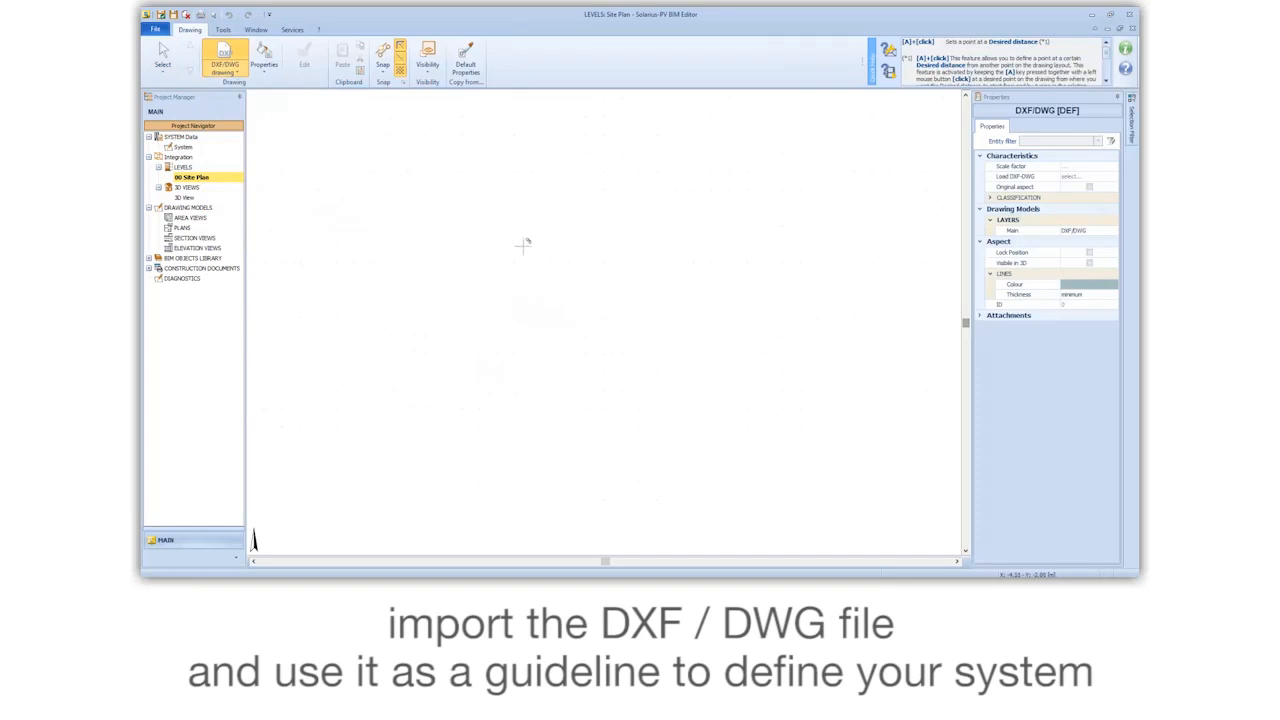
{"action": "left_click", "coordinate": [420, 396]}
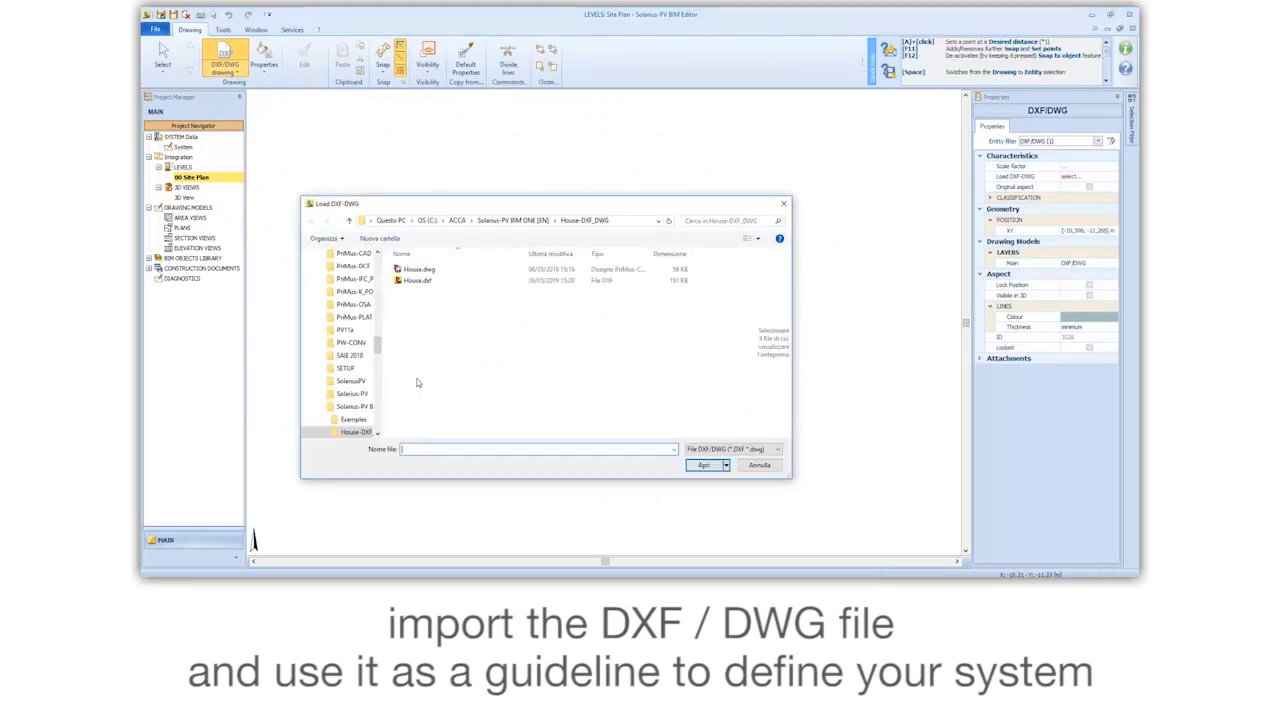
{"action": "left_click", "coordinate": [416, 280]}
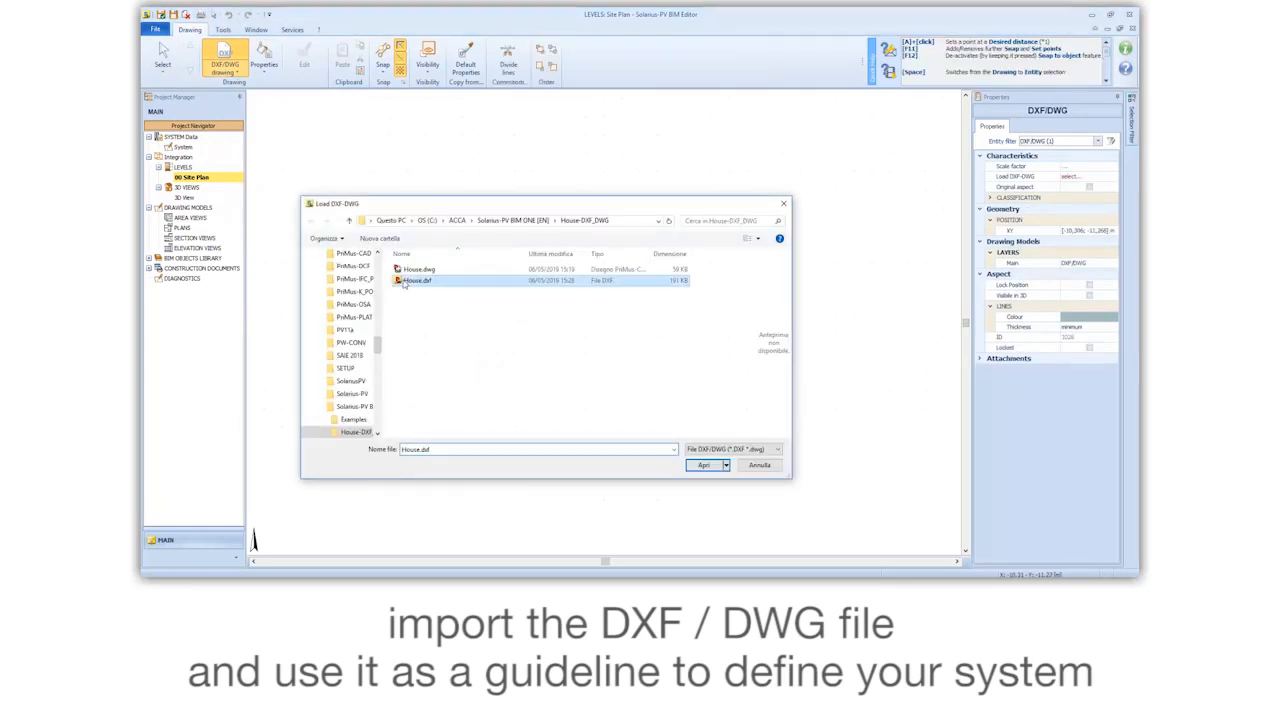
{"action": "left_click", "coordinate": [702, 465]}
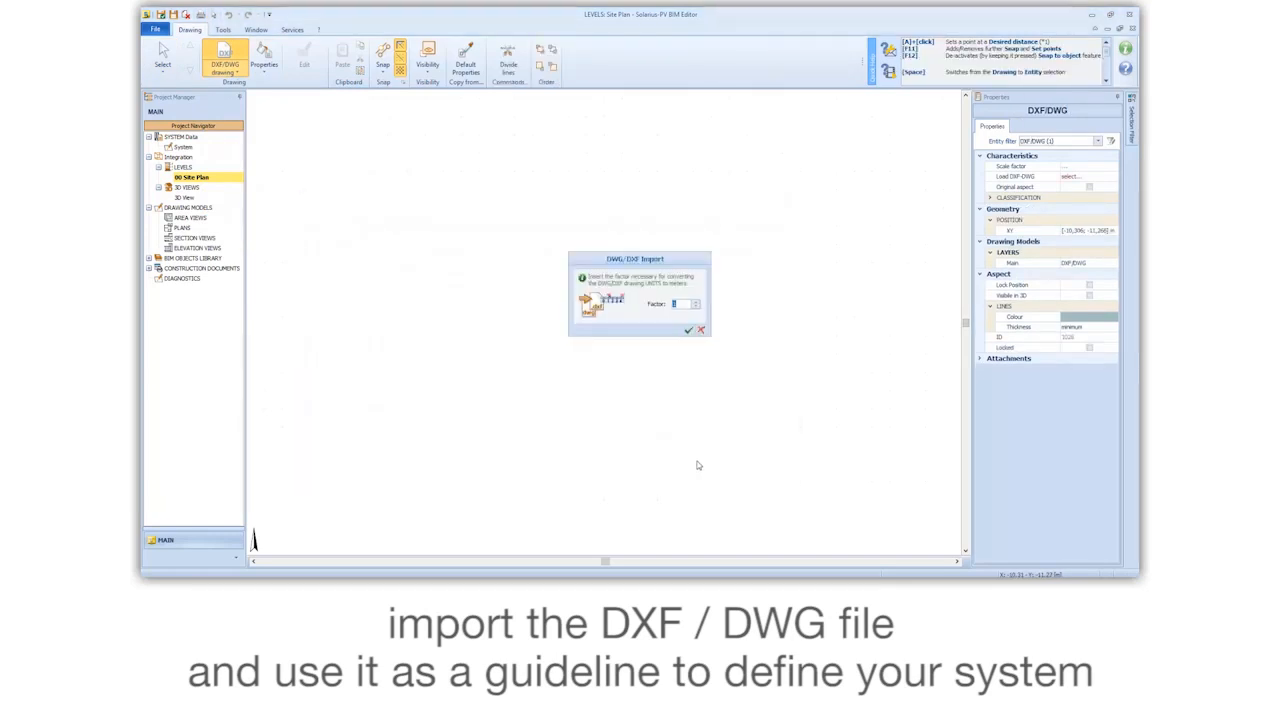
{"action": "left_click", "coordinate": [688, 333]}
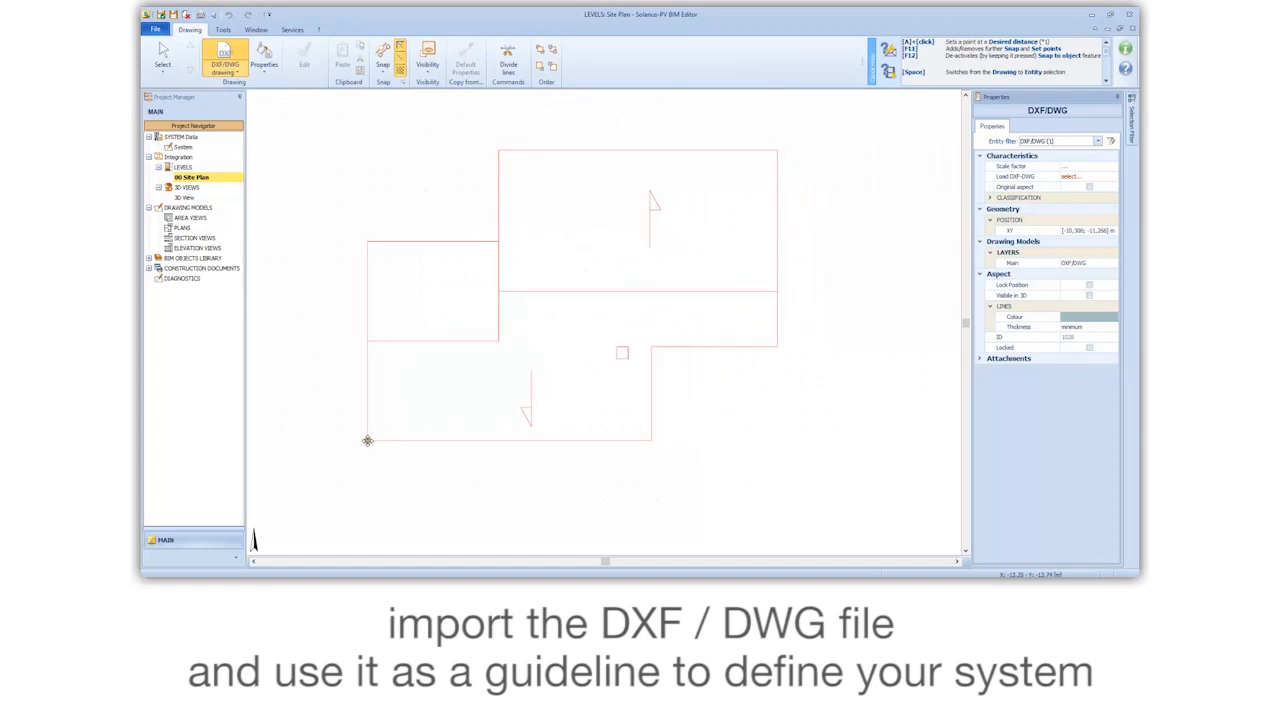
{"action": "left_click", "coordinate": [364, 441]}
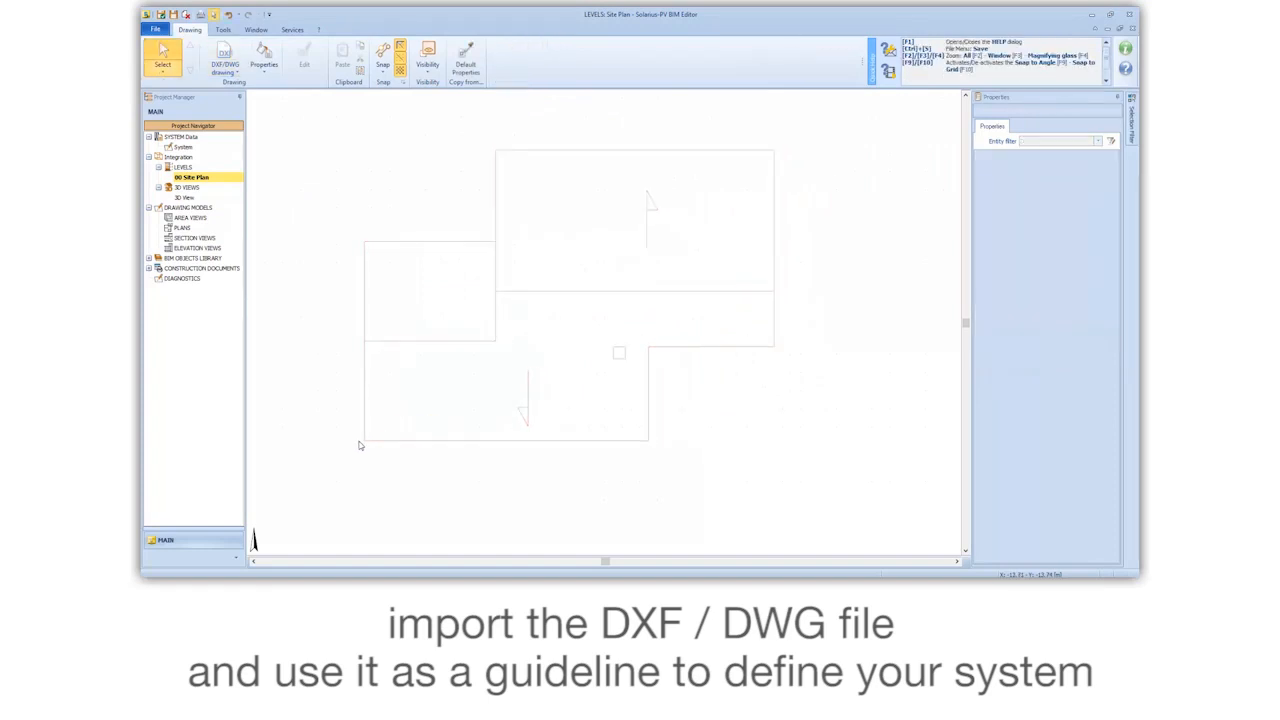
Step: Outline an inclined surface along the stepped lower roof slope of the DXF plan, below the ridge line, and finish the polyline
{"action": "left_click", "coordinate": [225, 68]}
{"action": "mouse_move", "coordinate": [239, 88]}
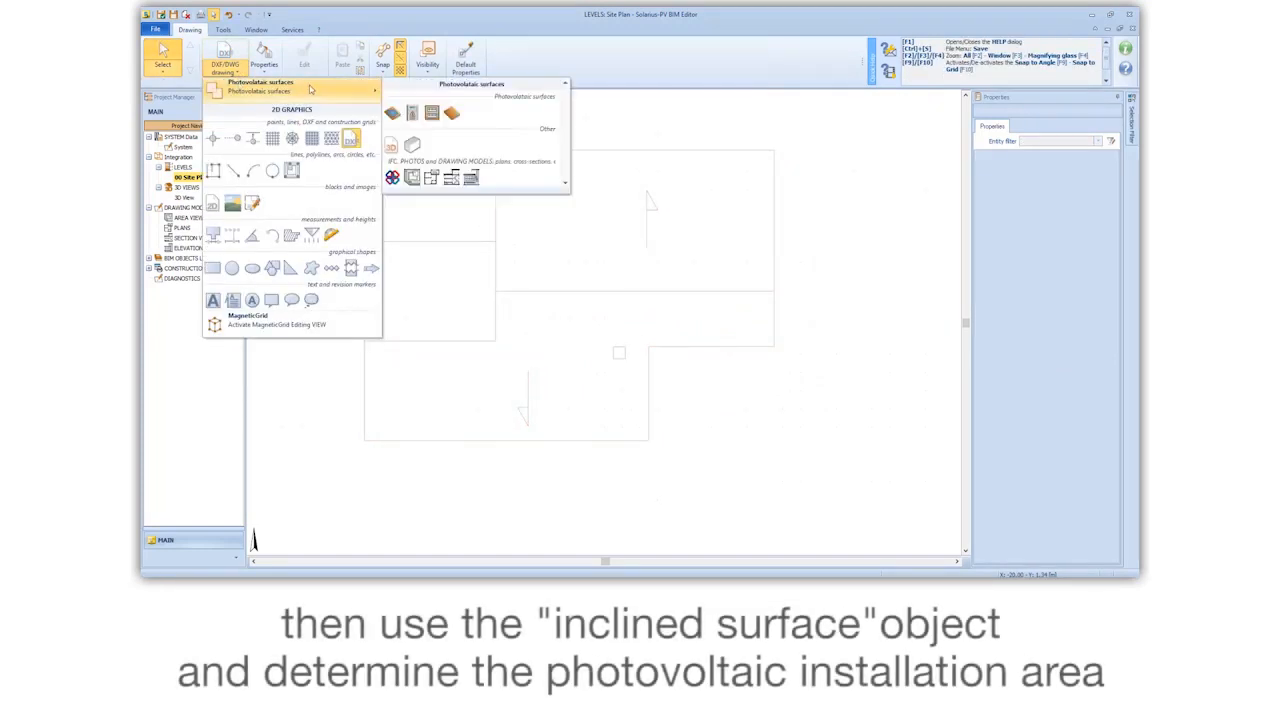
{"action": "left_click", "coordinate": [451, 112]}
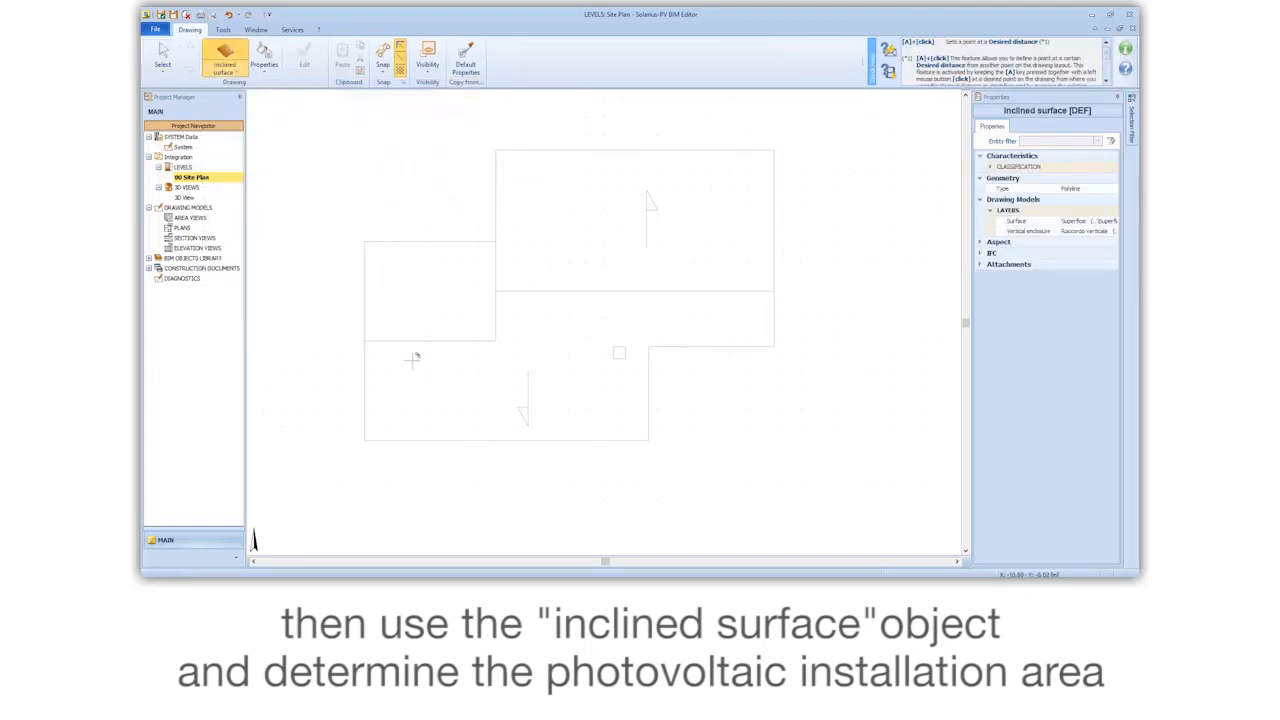
{"action": "left_click", "coordinate": [367, 441]}
{"action": "left_click", "coordinate": [365, 340]}
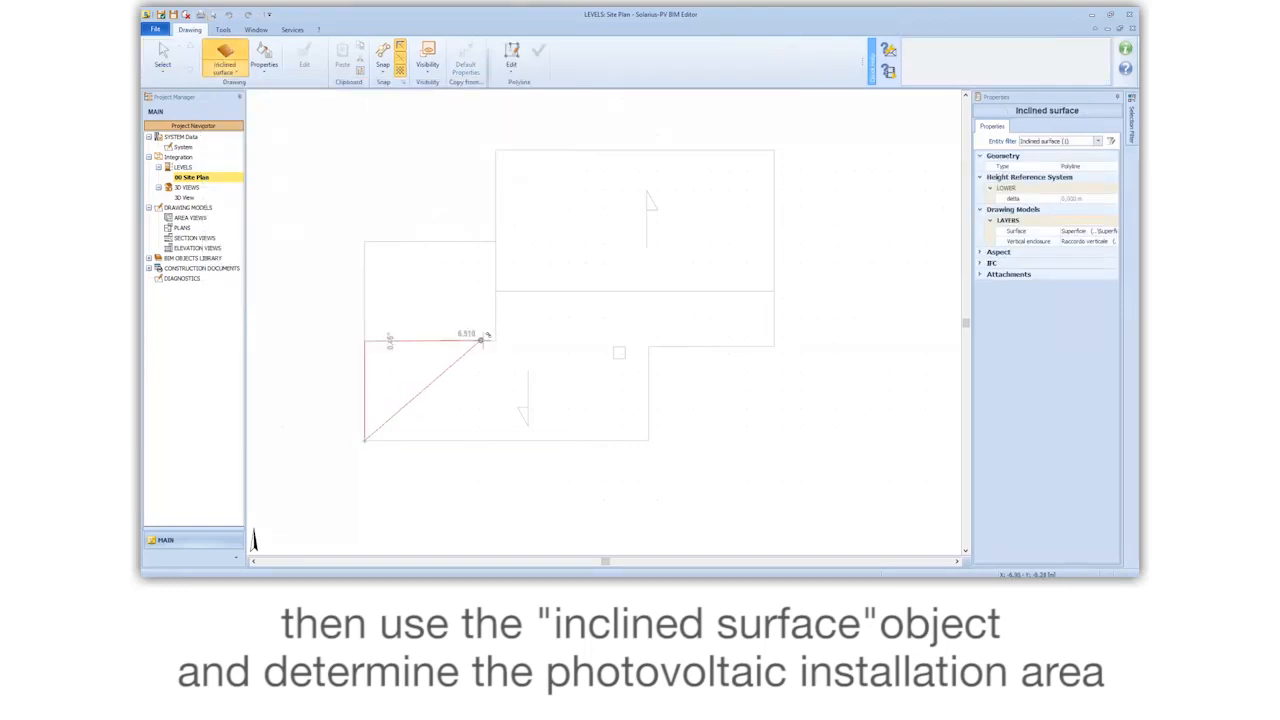
{"action": "left_click", "coordinate": [494, 340]}
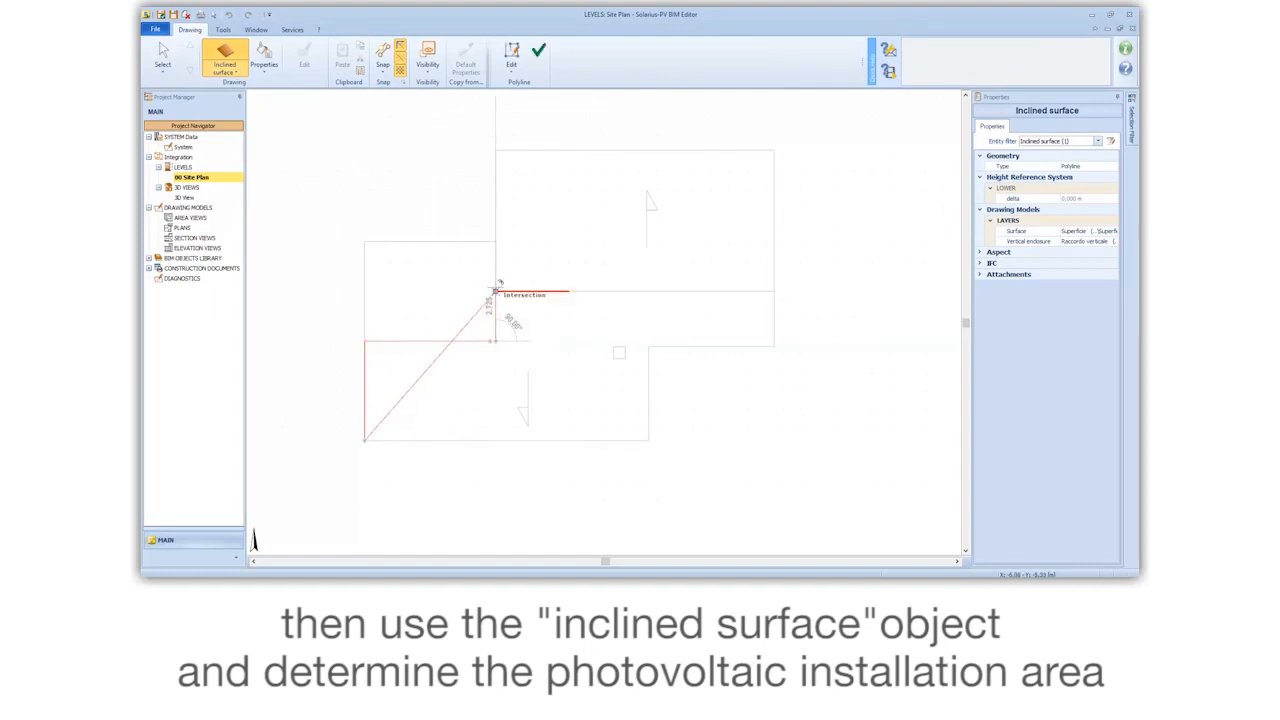
{"action": "left_click", "coordinate": [494, 291]}
{"action": "left_click", "coordinate": [774, 291]}
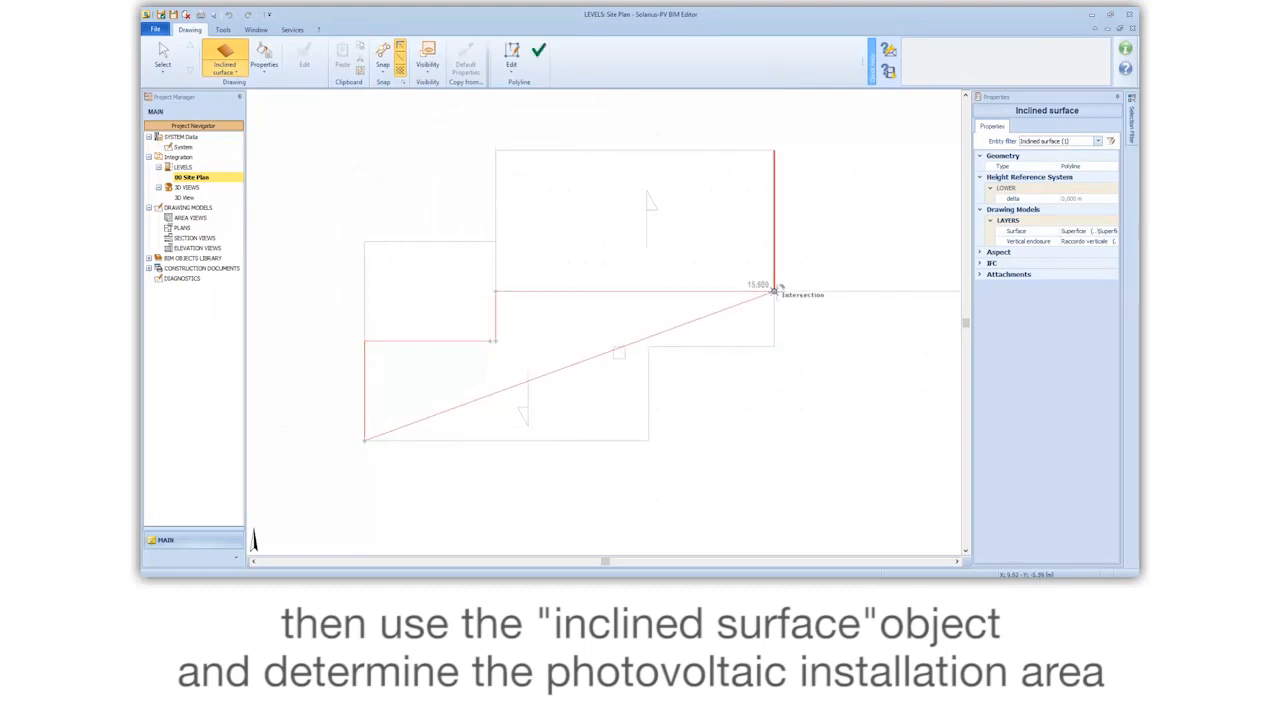
{"action": "left_click", "coordinate": [775, 346]}
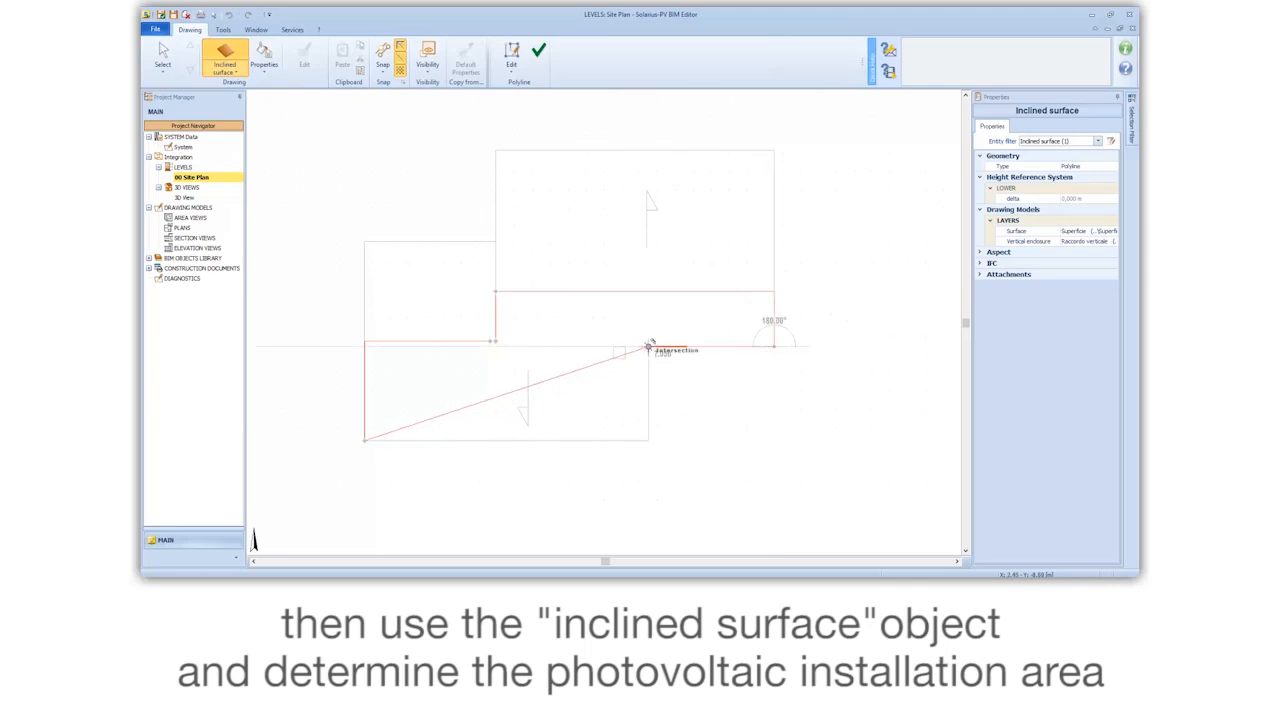
{"action": "left_click", "coordinate": [649, 348]}
{"action": "left_click", "coordinate": [649, 440]}
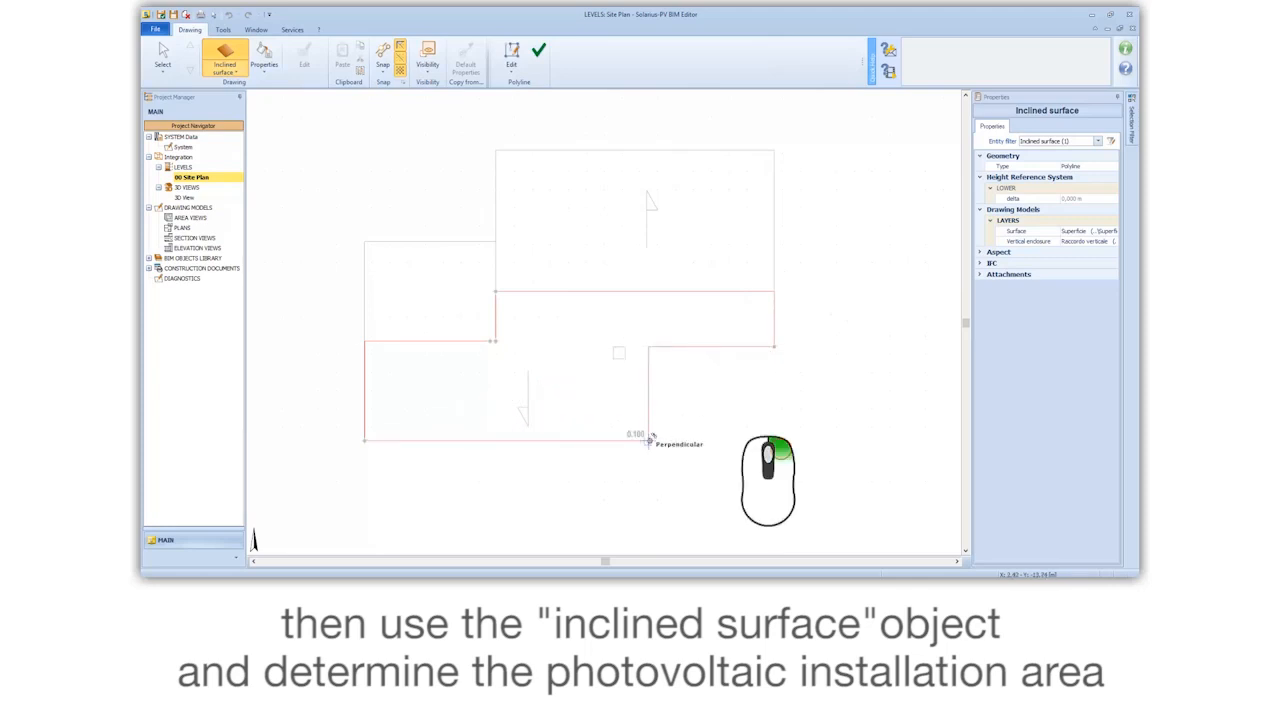
{"action": "right_click", "coordinate": [650, 440]}
{"action": "left_click", "coordinate": [689, 530]}
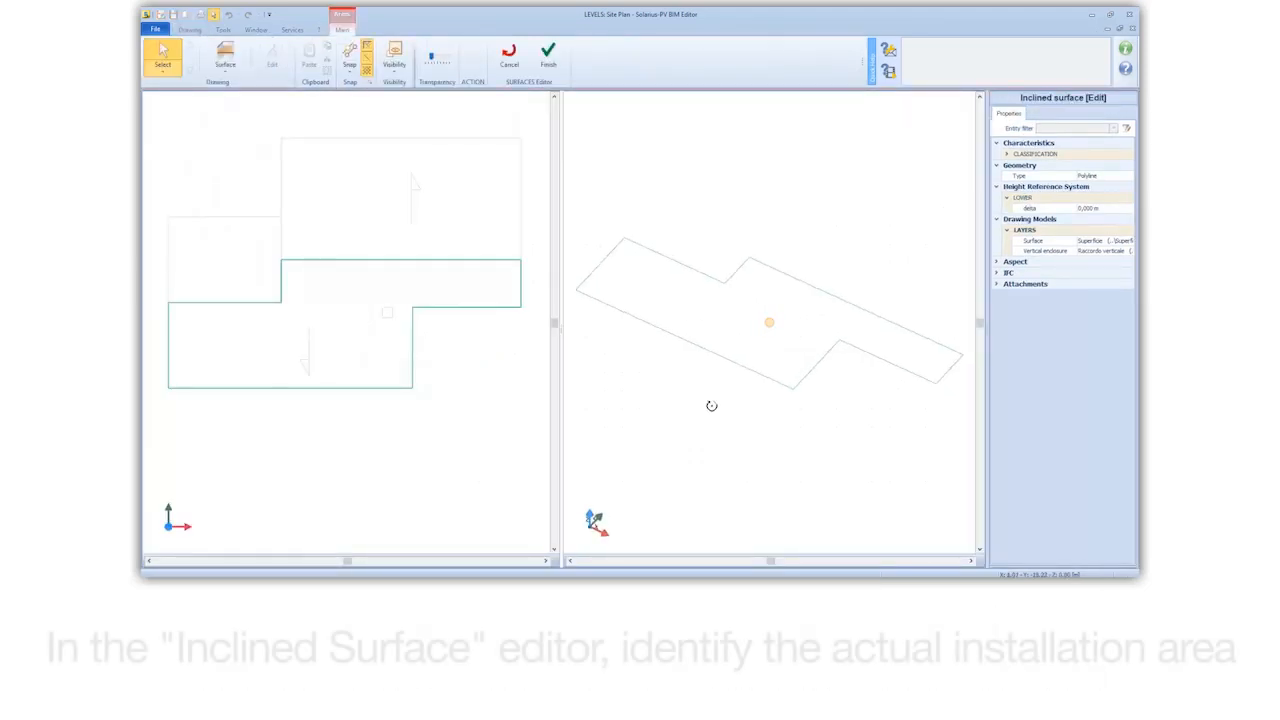
Step: Draw a Surface polyline through all corners of the inclined surface outline in the surface editor and finish it
{"action": "left_click", "coordinate": [231, 80]}
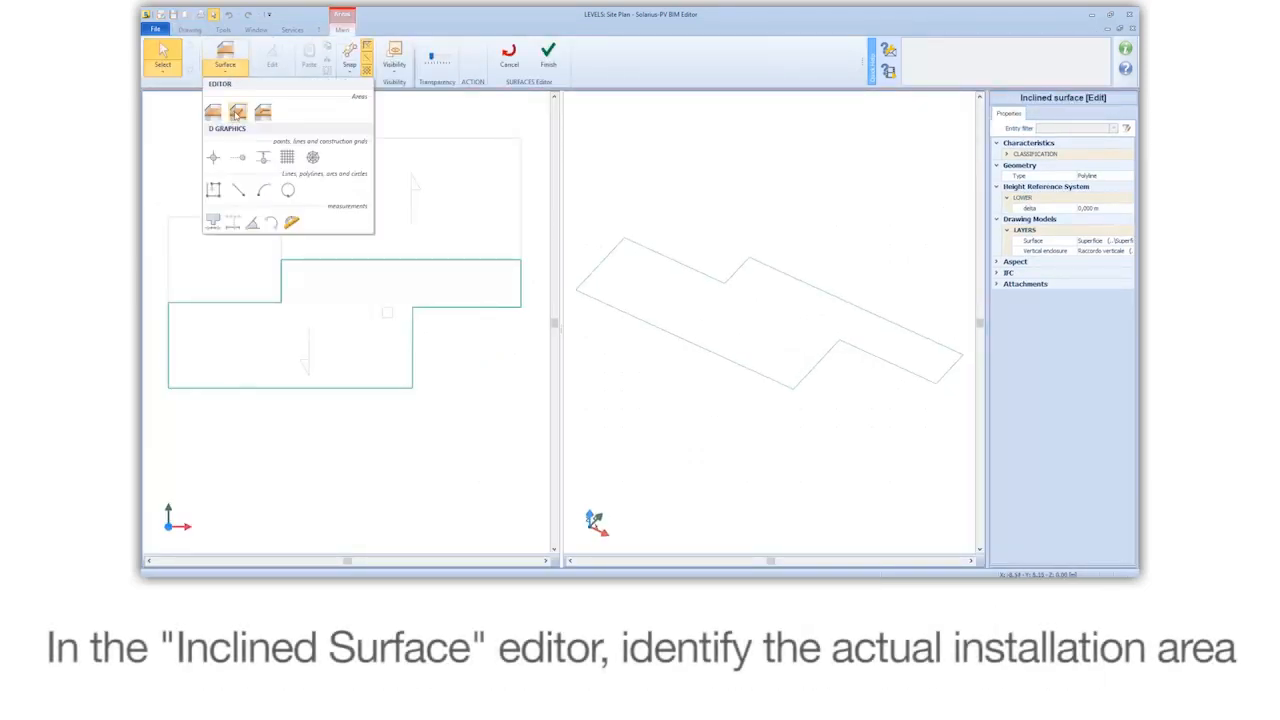
{"action": "left_click", "coordinate": [212, 114]}
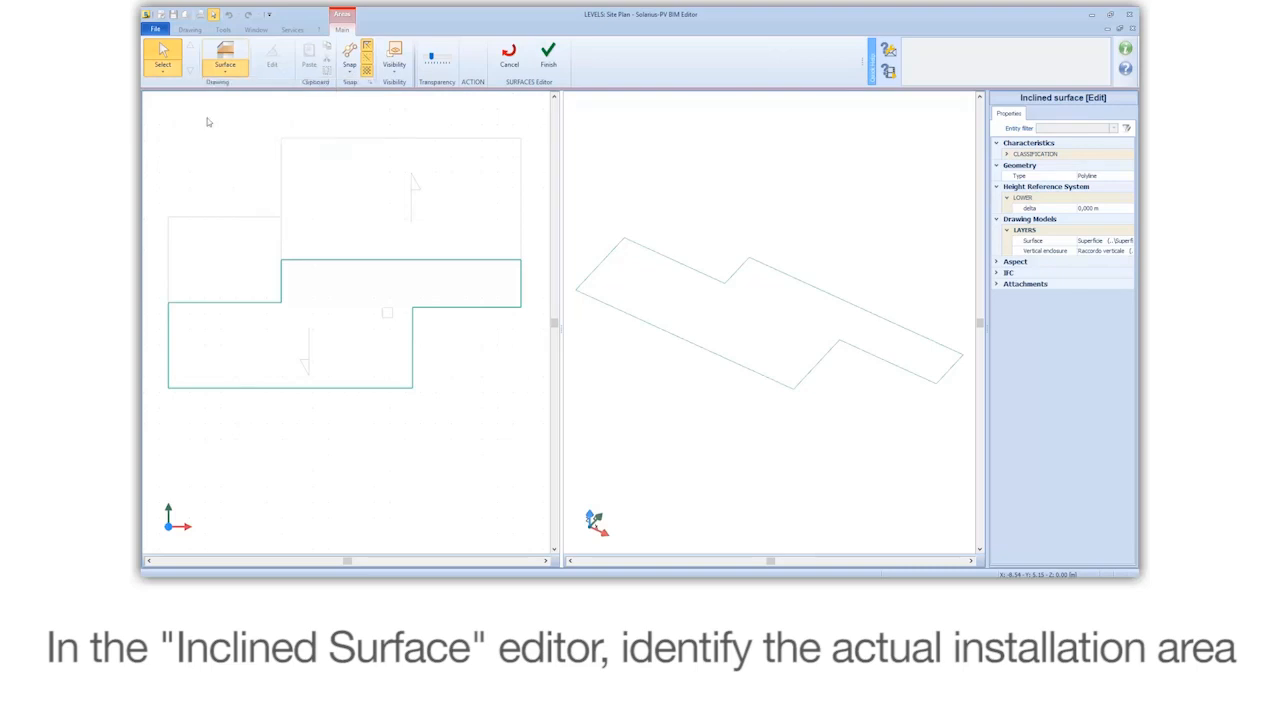
{"action": "left_click", "coordinate": [169, 387]}
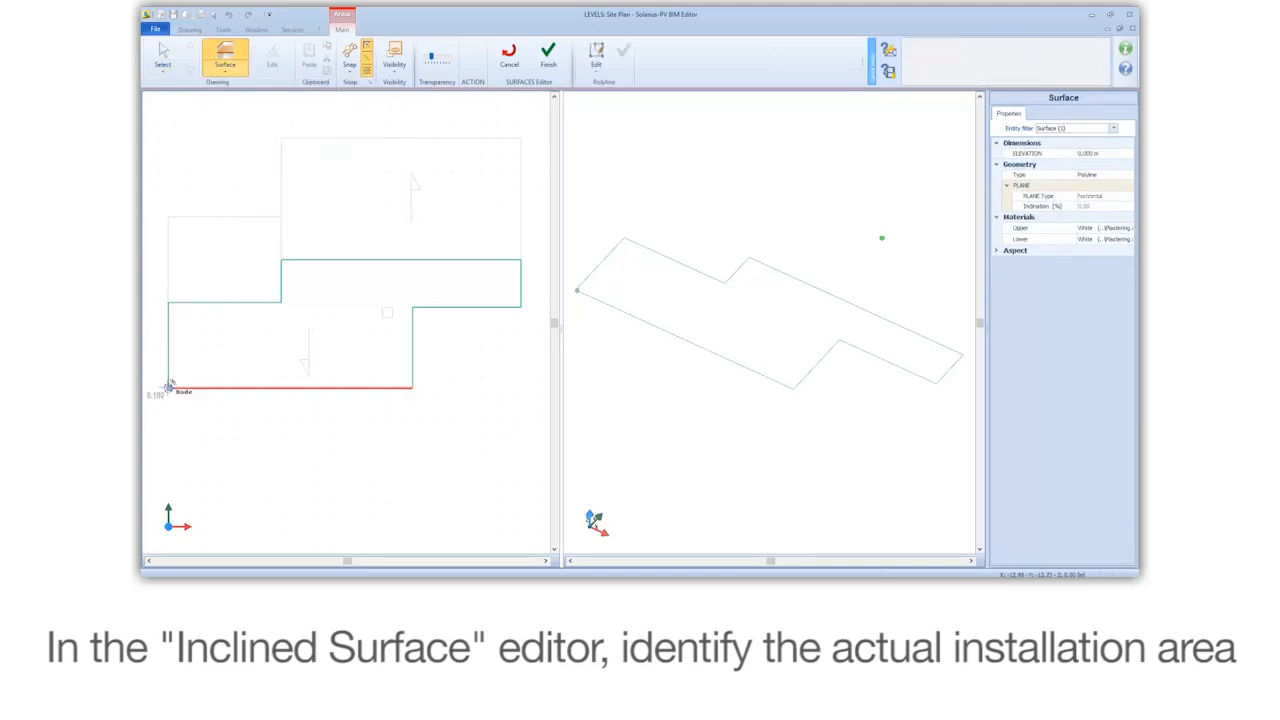
{"action": "left_click", "coordinate": [168, 302]}
{"action": "left_click", "coordinate": [281, 302]}
{"action": "left_click", "coordinate": [281, 260]}
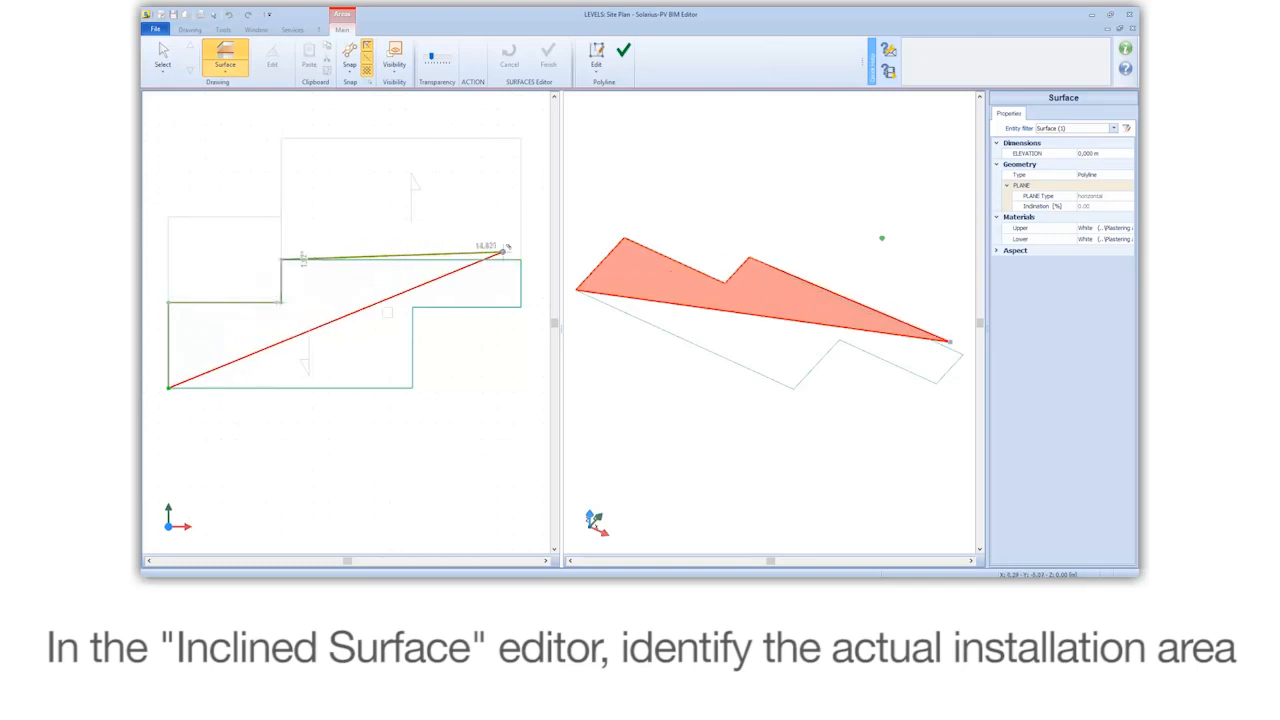
{"action": "left_click", "coordinate": [521, 259]}
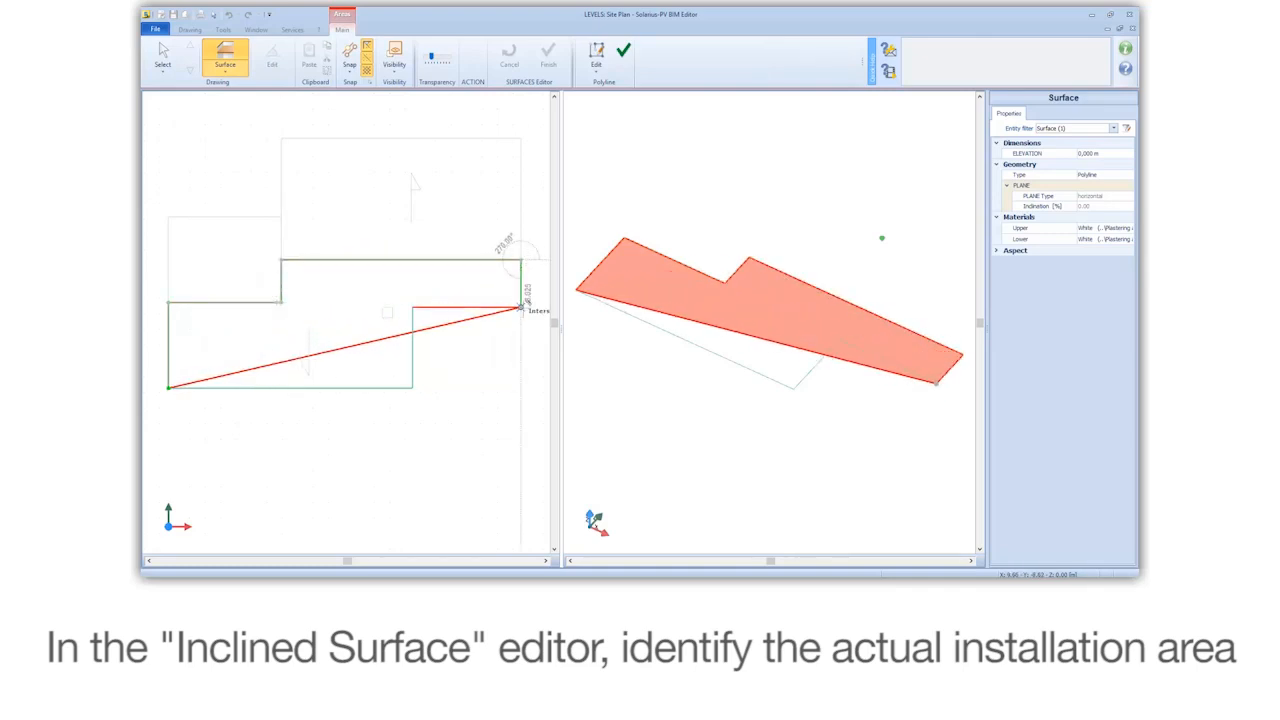
{"action": "left_click", "coordinate": [521, 307]}
{"action": "left_click", "coordinate": [413, 306]}
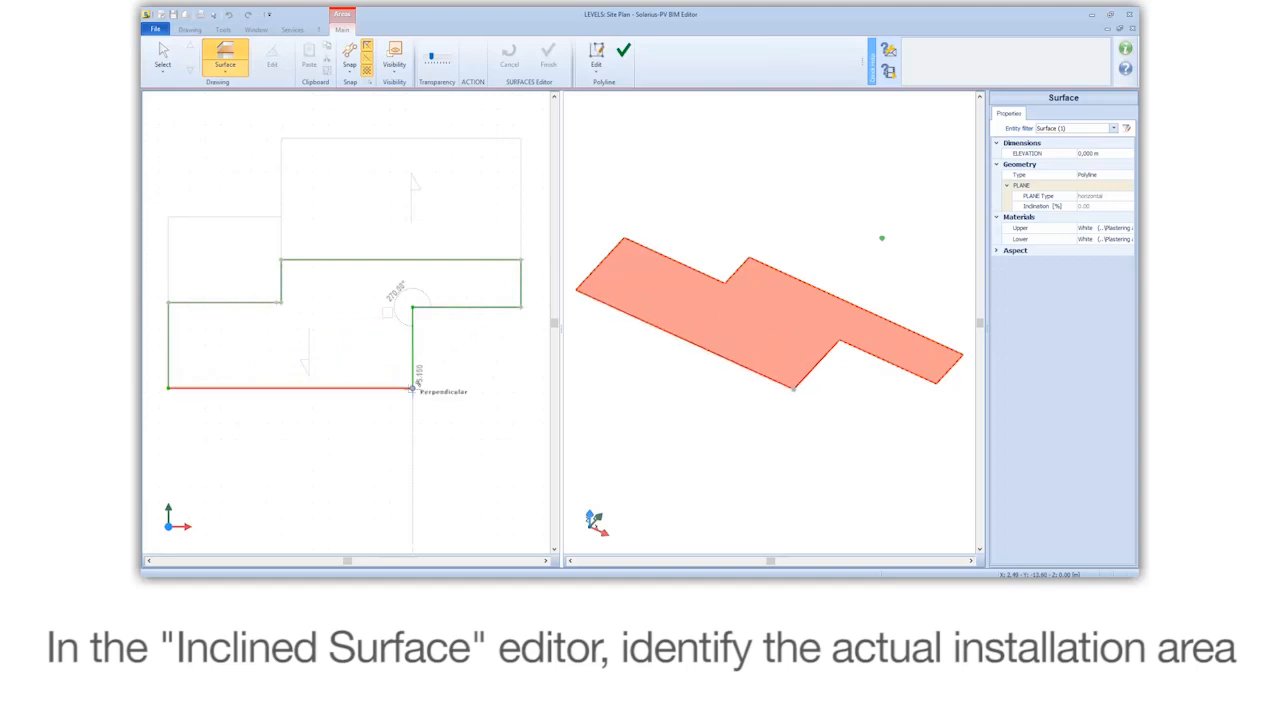
{"action": "right_click", "coordinate": [413, 385]}
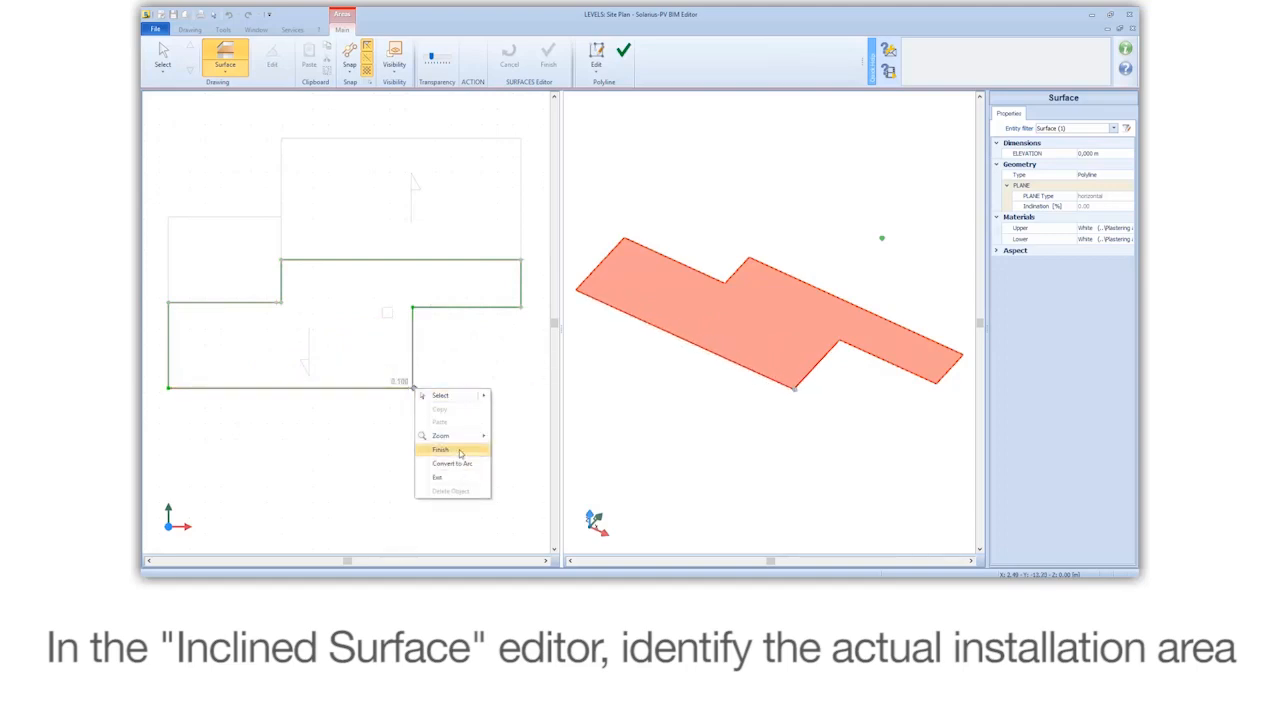
{"action": "left_click", "coordinate": [460, 452]}
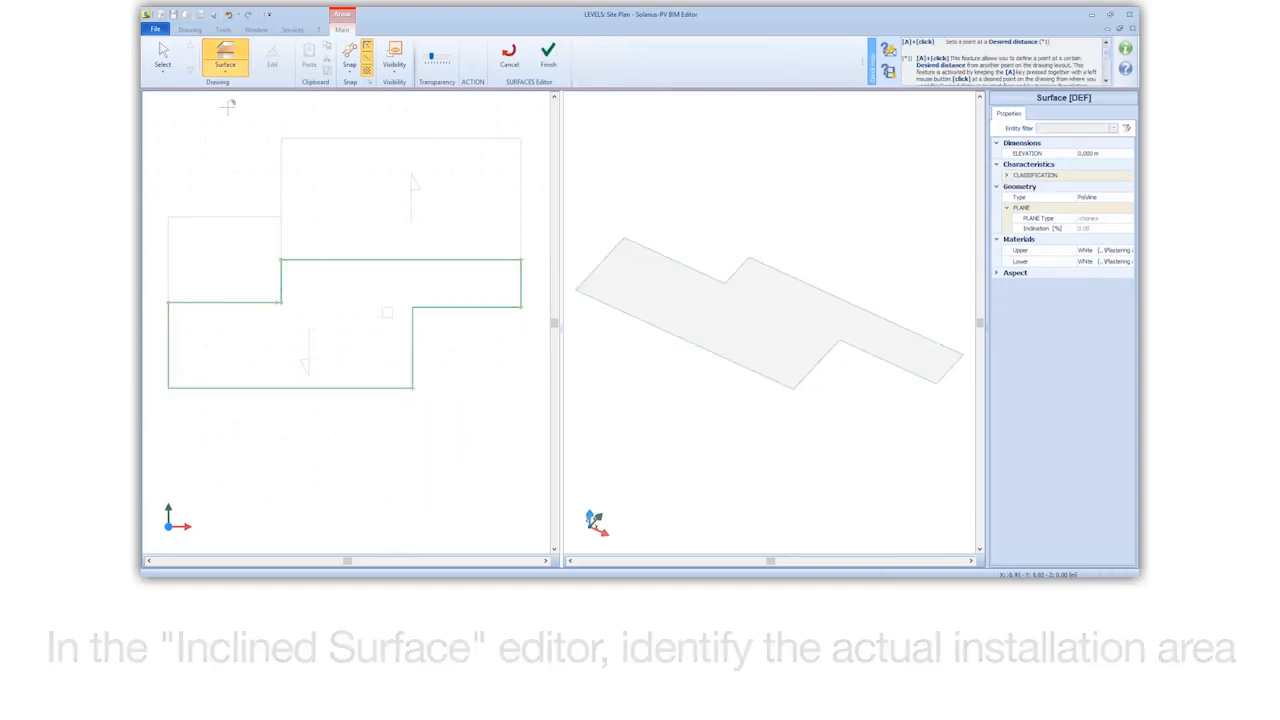
Step: Set the drawn surface's plane type to slope line and place its guide points on the upper inner vertex and straight below on the lower edge
{"action": "left_click", "coordinate": [176, 62]}
{"action": "left_click", "coordinate": [722, 302]}
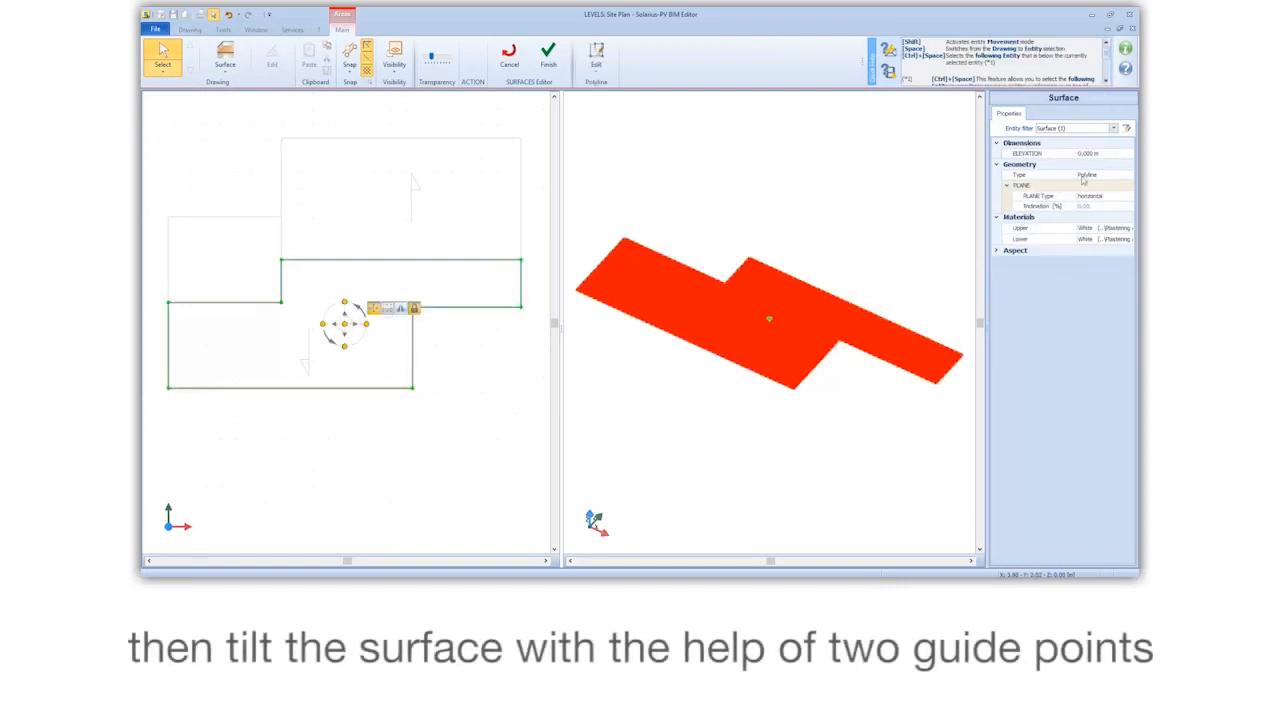
{"action": "left_click", "coordinate": [1115, 200]}
{"action": "left_click", "coordinate": [1095, 220]}
{"action": "scroll", "coordinate": [338, 314], "scroll_direction": "up", "scroll_amount": 4}
{"action": "left_click_drag", "start_coordinate": [341, 308], "coordinate": [212, 178]}
{"action": "scroll", "coordinate": [408, 320], "scroll_direction": "up", "scroll_amount": 3}
{"action": "left_click_drag", "start_coordinate": [405, 313], "coordinate": [288, 423]}
{"action": "scroll", "coordinate": [405, 310], "scroll_direction": "down", "scroll_amount": 4}
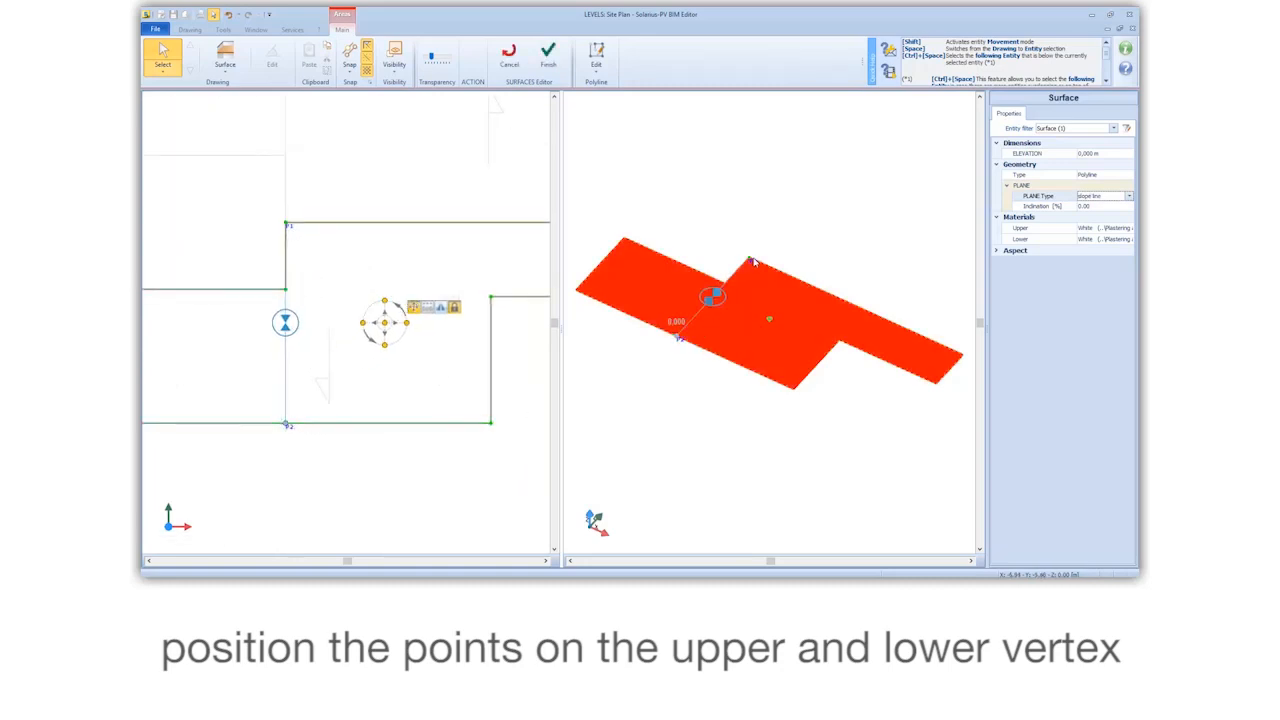
Step: Tilt the surface by raising its upper guide point to about 2.84 m in the 3D view
{"action": "left_click_drag", "start_coordinate": [751, 260], "coordinate": [754, 216]}
{"action": "mouse_move", "coordinate": [716, 211]}
{"action": "middle_mouse_down"}
{"action": "mouse_move", "coordinate": [758, 210]}
{"action": "mouse_move", "coordinate": [663, 191]}
{"action": "mouse_move", "coordinate": [704, 196]}
{"action": "middle_mouse_up"}
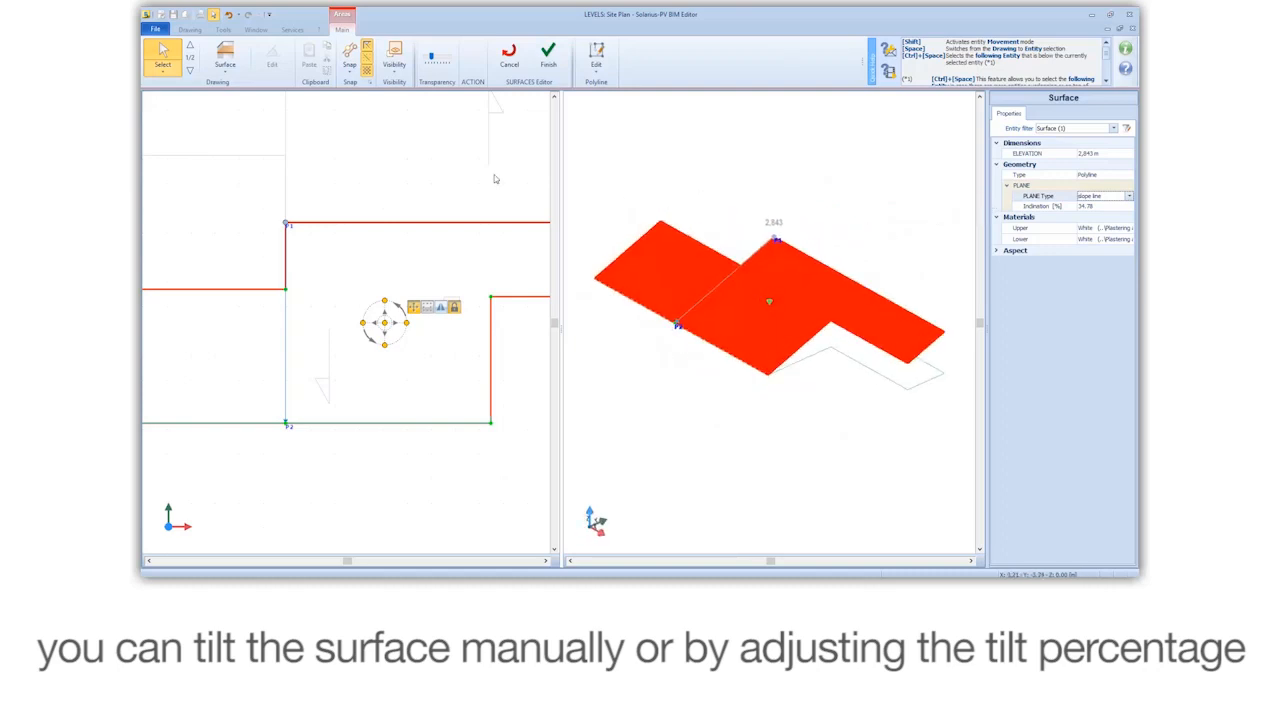
Step: Draw a Vertical enclosure polyline through all corners of the stepped surface outline and complete it
{"action": "scroll", "coordinate": [358, 172], "scroll_direction": "down", "scroll_amount": 3}
{"action": "left_click", "coordinate": [225, 62]}
{"action": "left_click", "coordinate": [240, 118]}
{"action": "left_click", "coordinate": [229, 297]}
{"action": "left_click", "coordinate": [229, 230]}
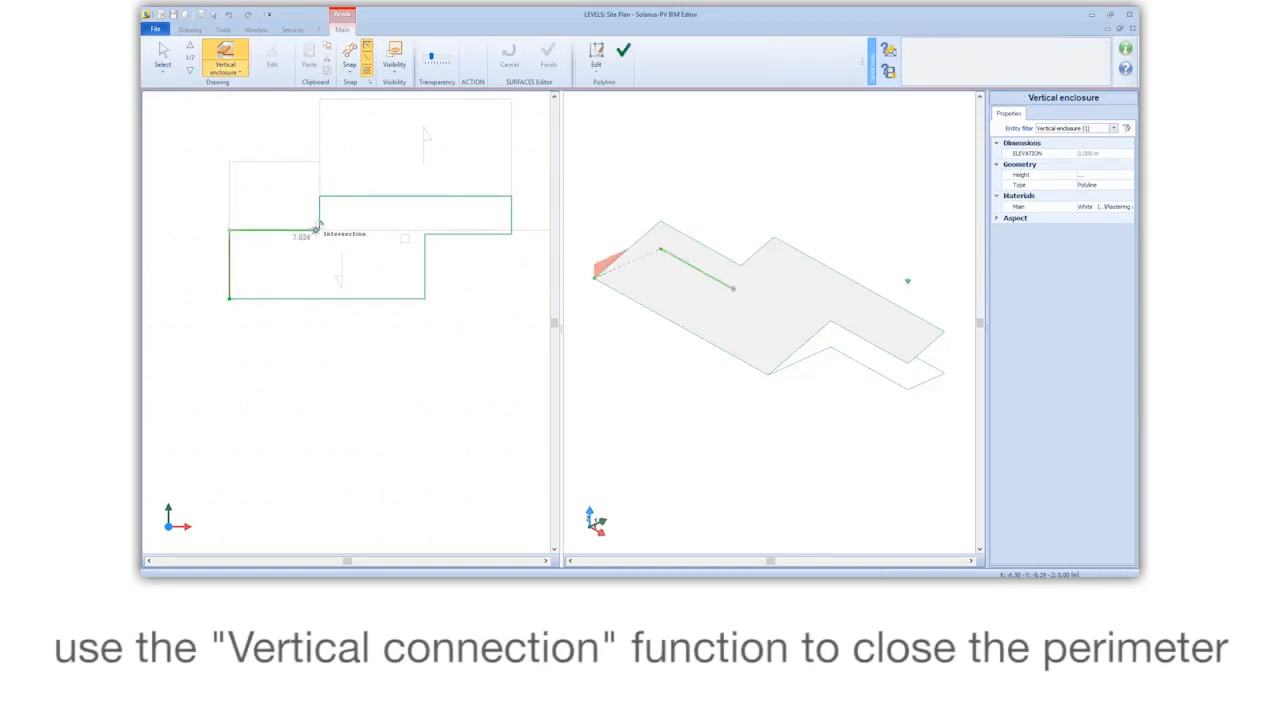
{"action": "left_click", "coordinate": [319, 230]}
{"action": "left_click", "coordinate": [320, 195]}
{"action": "left_click", "coordinate": [511, 196]}
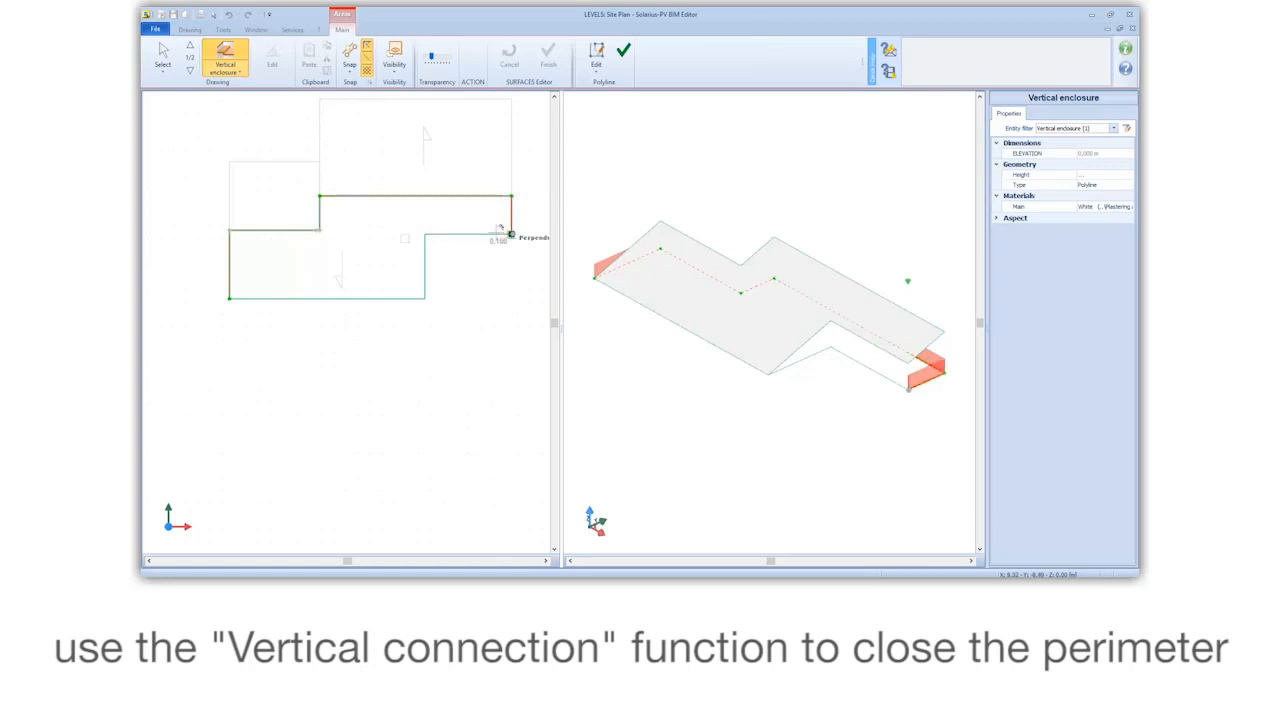
{"action": "left_click", "coordinate": [511, 234]}
{"action": "left_click", "coordinate": [425, 234]}
{"action": "right_click", "coordinate": [425, 298]}
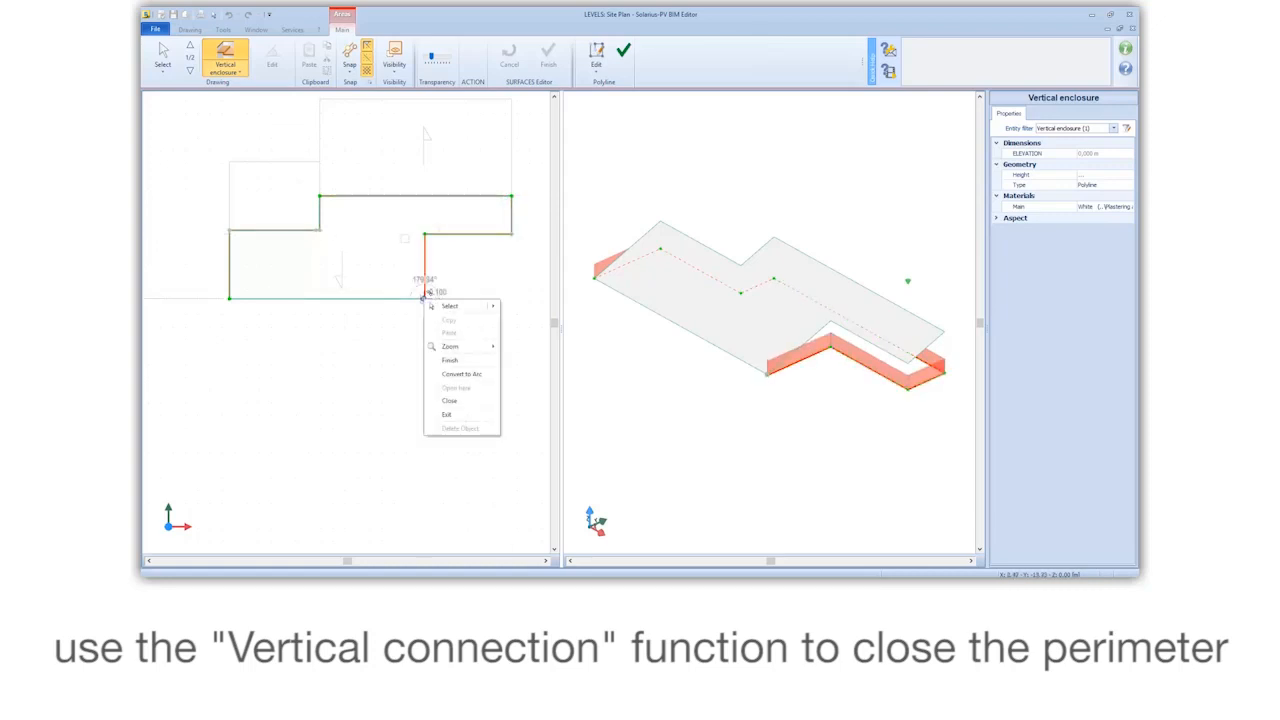
{"action": "left_click", "coordinate": [460, 372]}
Step: Set the inclined surface's inclination to 45%
{"action": "middle_click_drag", "start_coordinate": [635, 297], "coordinate": [725, 277]}
{"action": "scroll", "coordinate": [724, 277], "scroll_direction": "down", "scroll_amount": 2}
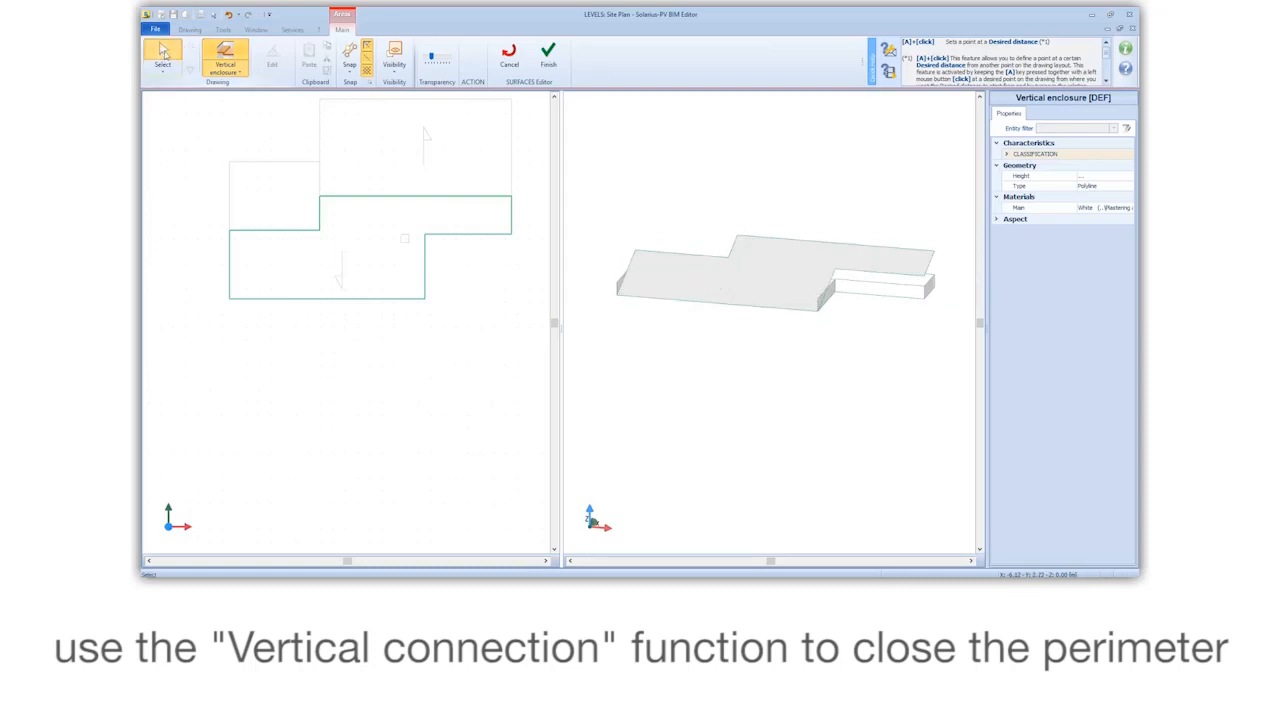
{"action": "left_click", "coordinate": [163, 52]}
{"action": "left_click", "coordinate": [769, 299]}
{"action": "left_click", "coordinate": [1100, 210]}
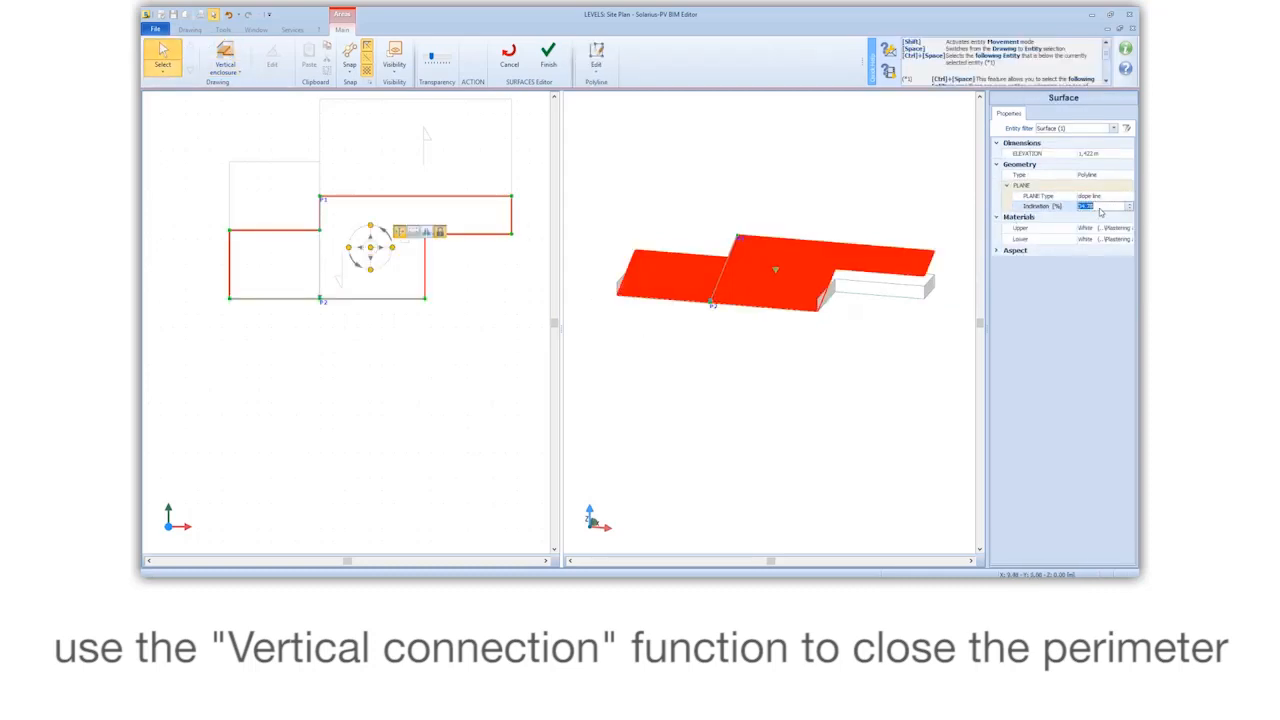
{"action": "type", "text": "45"}
{"action": "key", "text": "Return"}
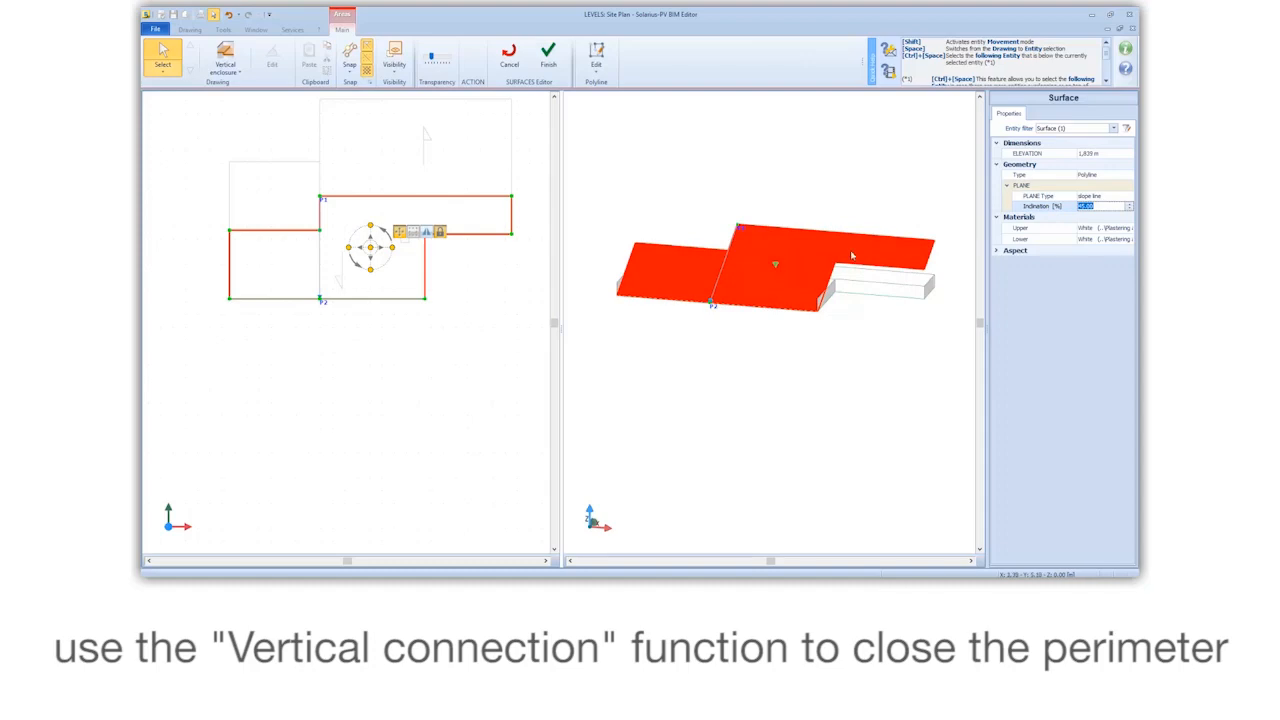
Step: Lower the vertical enclosure's front corner vertex to the surface edge and raise the adjacent inner corner vertex to about 2.32 m
{"action": "middle_click_drag", "start_coordinate": [832, 338], "coordinate": [776, 322]}
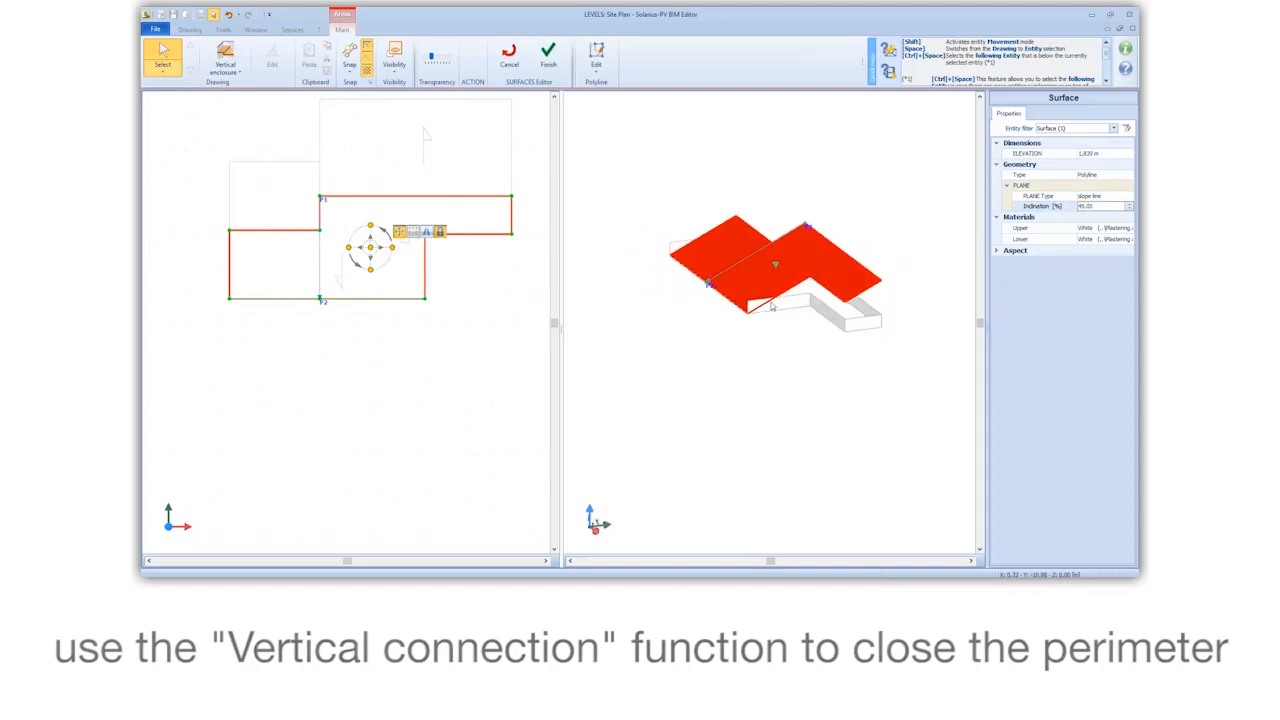
{"action": "scroll", "coordinate": [774, 321], "scroll_direction": "up", "scroll_amount": 4}
{"action": "left_click", "coordinate": [731, 307]}
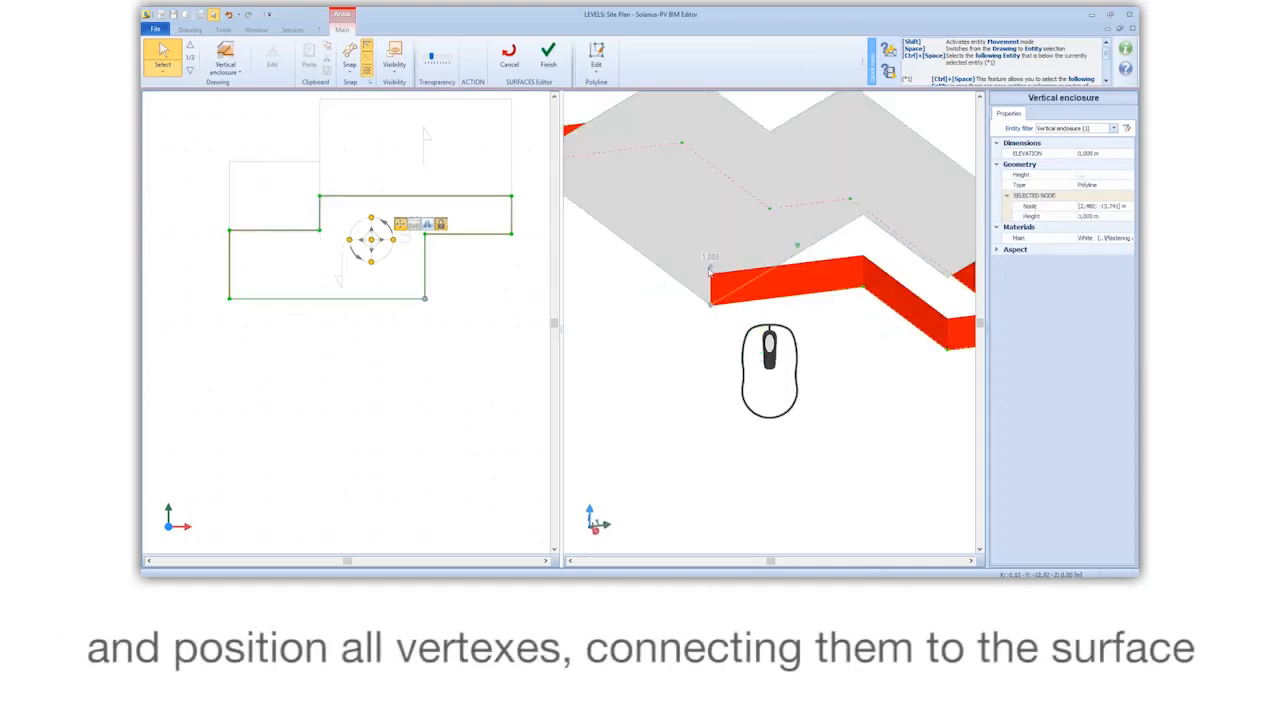
{"action": "left_click", "coordinate": [710, 304]}
{"action": "left_click", "coordinate": [710, 305]}
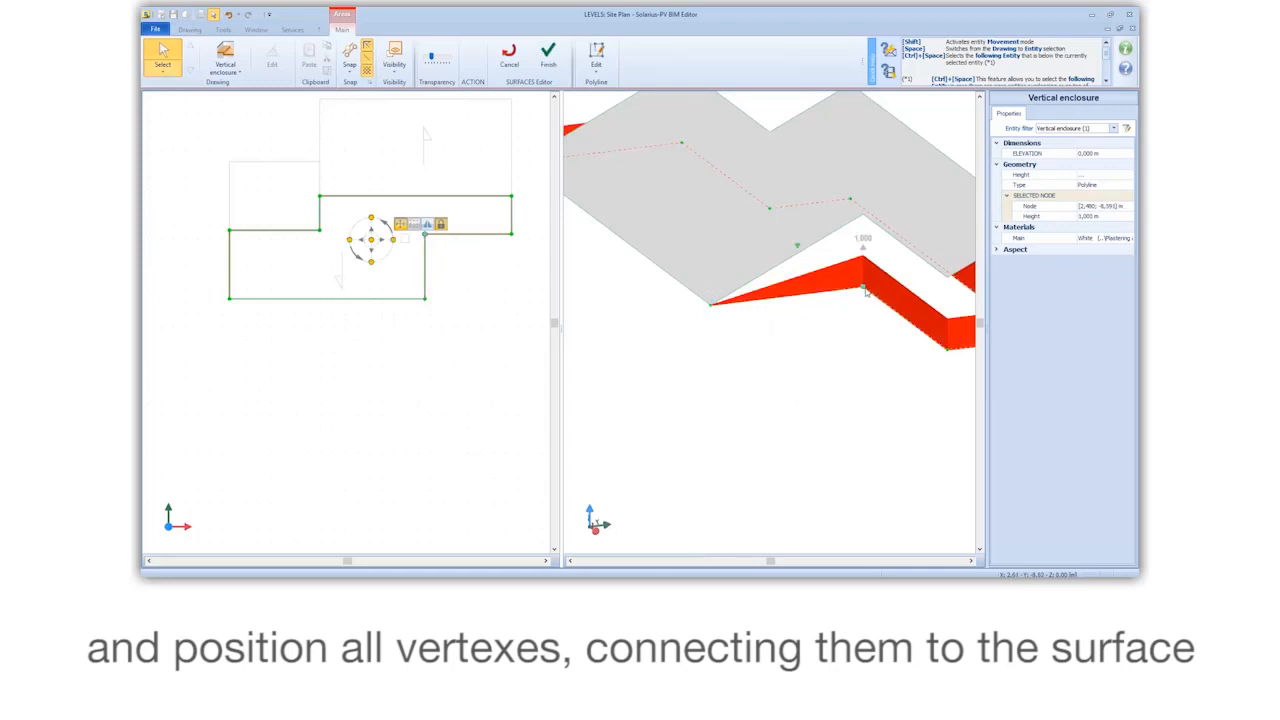
{"action": "left_click_drag", "start_coordinate": [864, 247], "coordinate": [864, 213]}
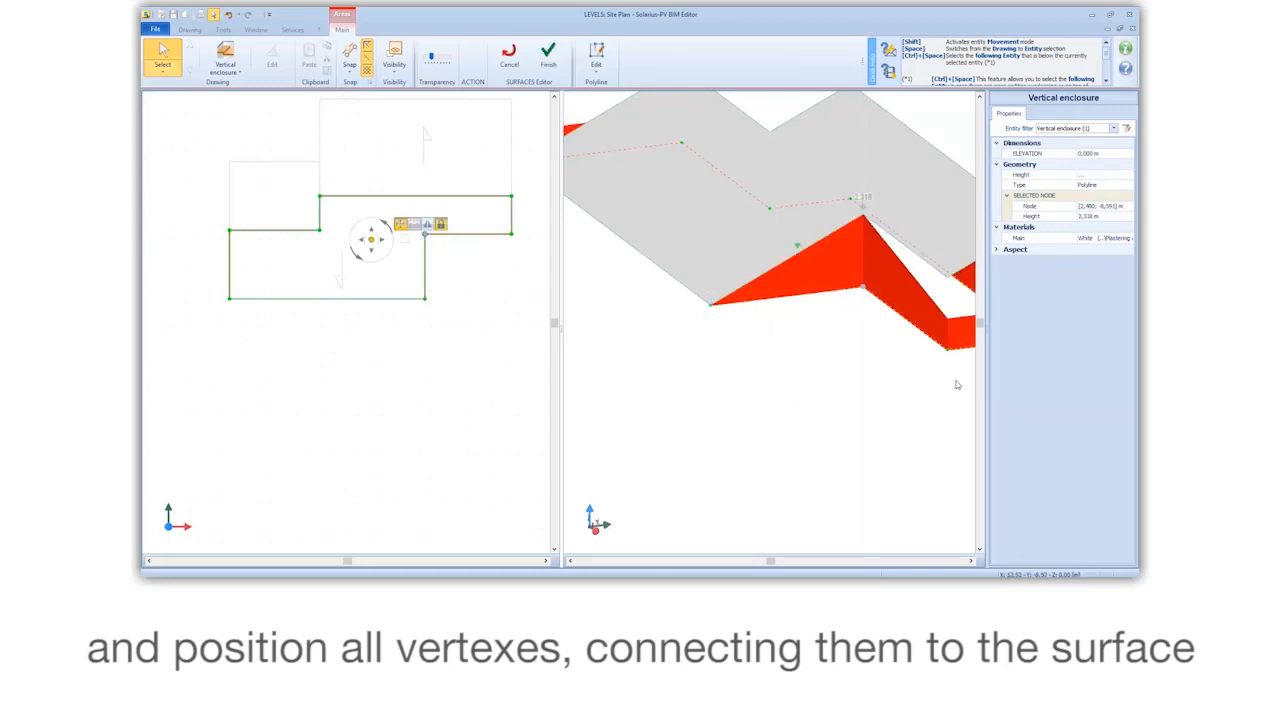
Step: Align the remaining vertical enclosure vertices with the tilted surface and finish the surface editing
{"action": "left_click", "coordinate": [948, 316]}
{"action": "left_click", "coordinate": [948, 277]}
{"action": "middle_click_drag", "start_coordinate": [947, 283], "coordinate": [886, 372]}
{"action": "left_click", "coordinate": [891, 373]}
{"action": "left_click_drag", "start_coordinate": [893, 337], "coordinate": [891, 256]}
{"action": "middle_click_drag", "start_coordinate": [891, 256], "coordinate": [739, 322]}
{"action": "left_click_drag", "start_coordinate": [743, 323], "coordinate": [785, 243]}
{"action": "middle_click_drag", "start_coordinate": [785, 243], "coordinate": [647, 247]}
{"action": "left_click_drag", "start_coordinate": [853, 350], "coordinate": [853, 307]}
{"action": "left_click_drag", "start_coordinate": [935, 267], "coordinate": [934, 290]}
{"action": "scroll", "coordinate": [921, 308], "scroll_direction": "down", "scroll_amount": 4}
{"action": "middle_click_drag", "start_coordinate": [921, 308], "coordinate": [749, 335]}
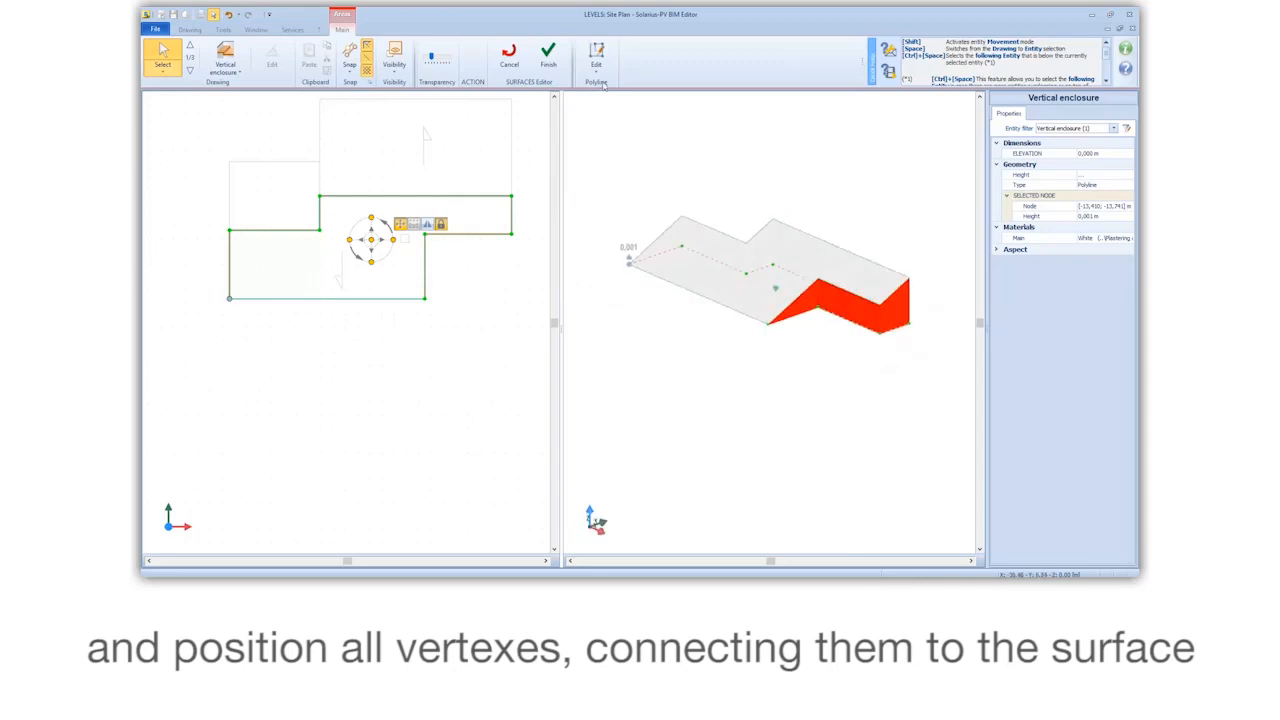
{"action": "left_click", "coordinate": [549, 62]}
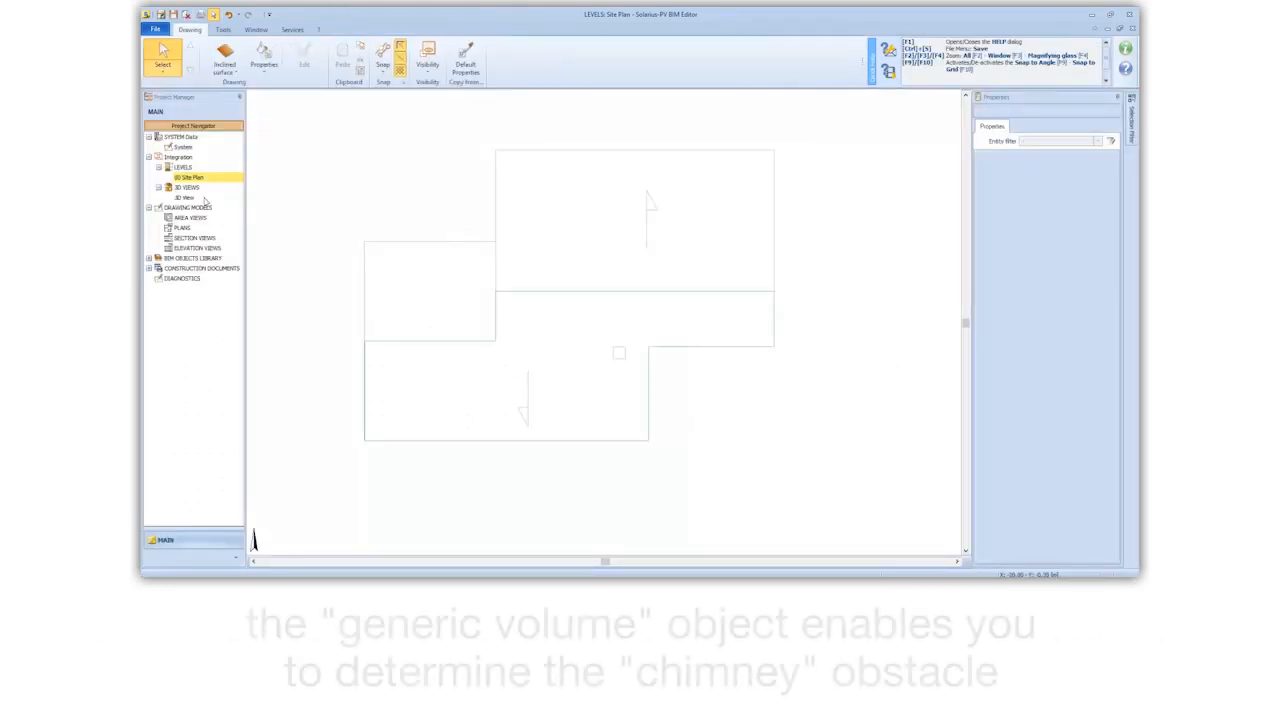
Step: Trace a Footprint generic volume over the small chimney square in the site plan and close its outline
{"action": "left_click", "coordinate": [237, 74]}
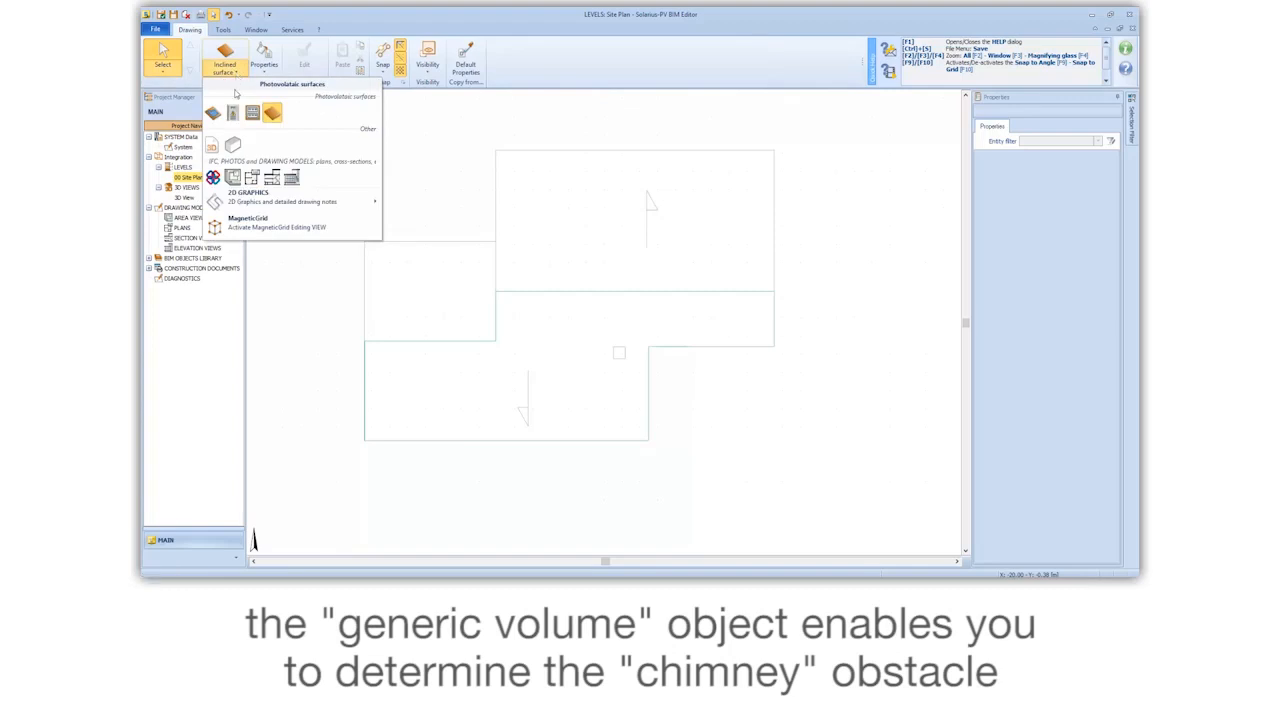
{"action": "left_click", "coordinate": [247, 175]}
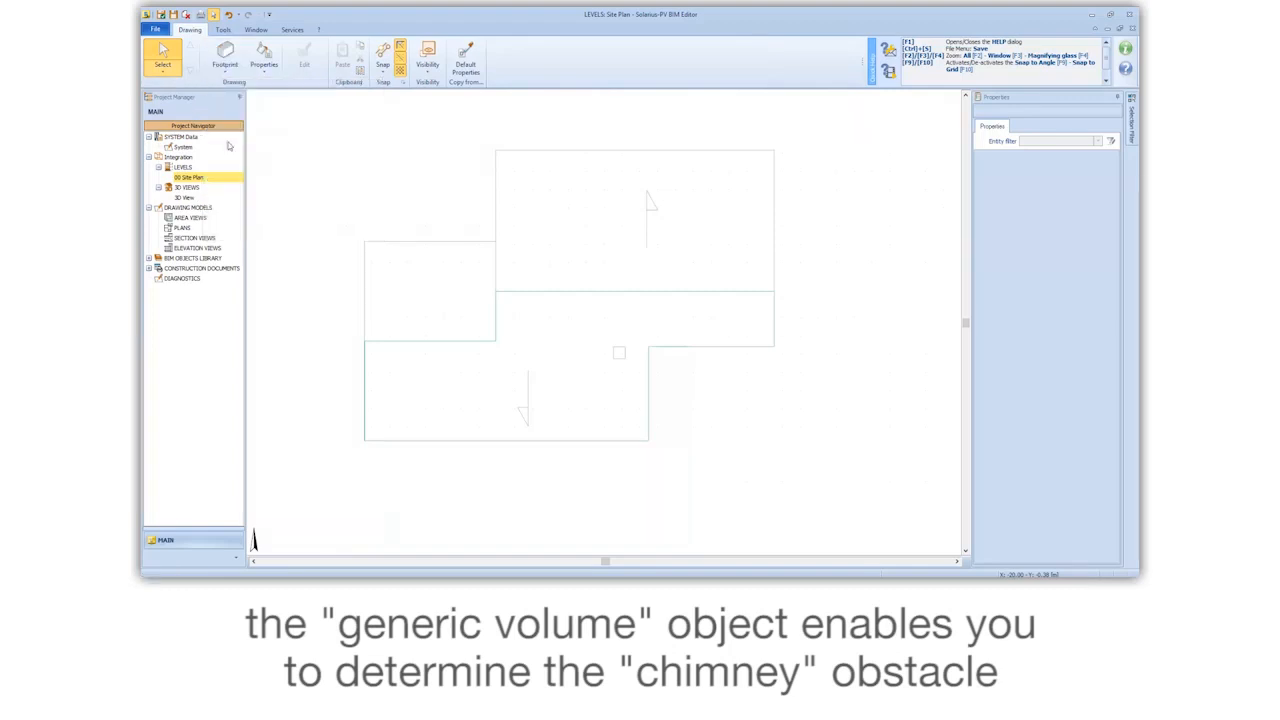
{"action": "scroll", "coordinate": [617, 358], "scroll_direction": "up", "scroll_amount": 3}
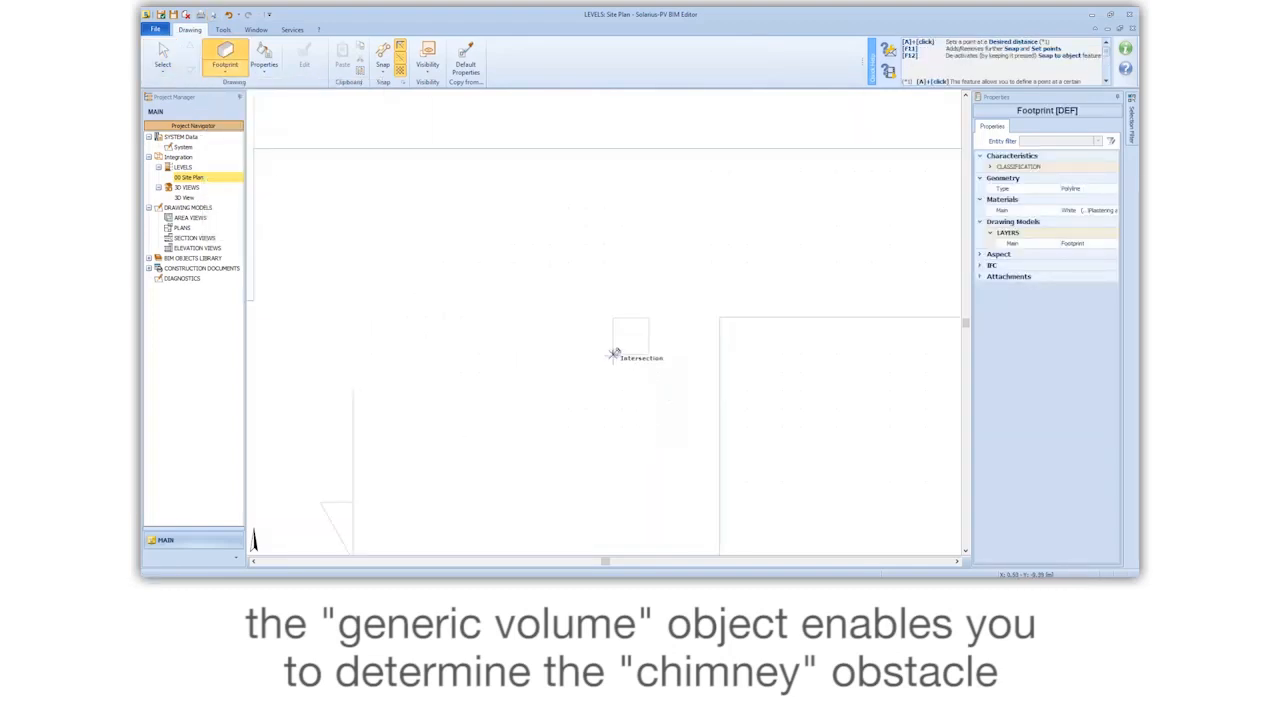
{"action": "left_click", "coordinate": [613, 354]}
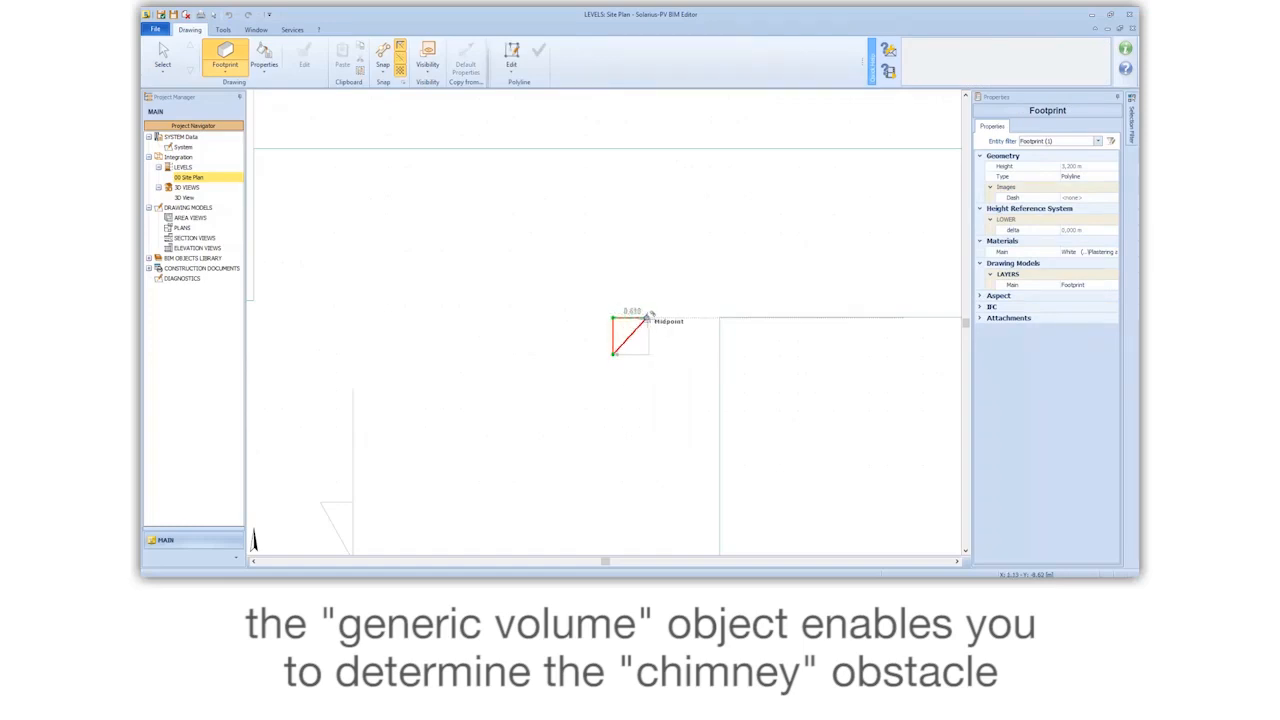
{"action": "scroll", "coordinate": [648, 318], "scroll_direction": "up", "scroll_amount": 3}
{"action": "left_click", "coordinate": [650, 321]}
{"action": "left_click", "coordinate": [650, 431]}
{"action": "right_click", "coordinate": [650, 430]}
{"action": "left_click", "coordinate": [703, 522]}
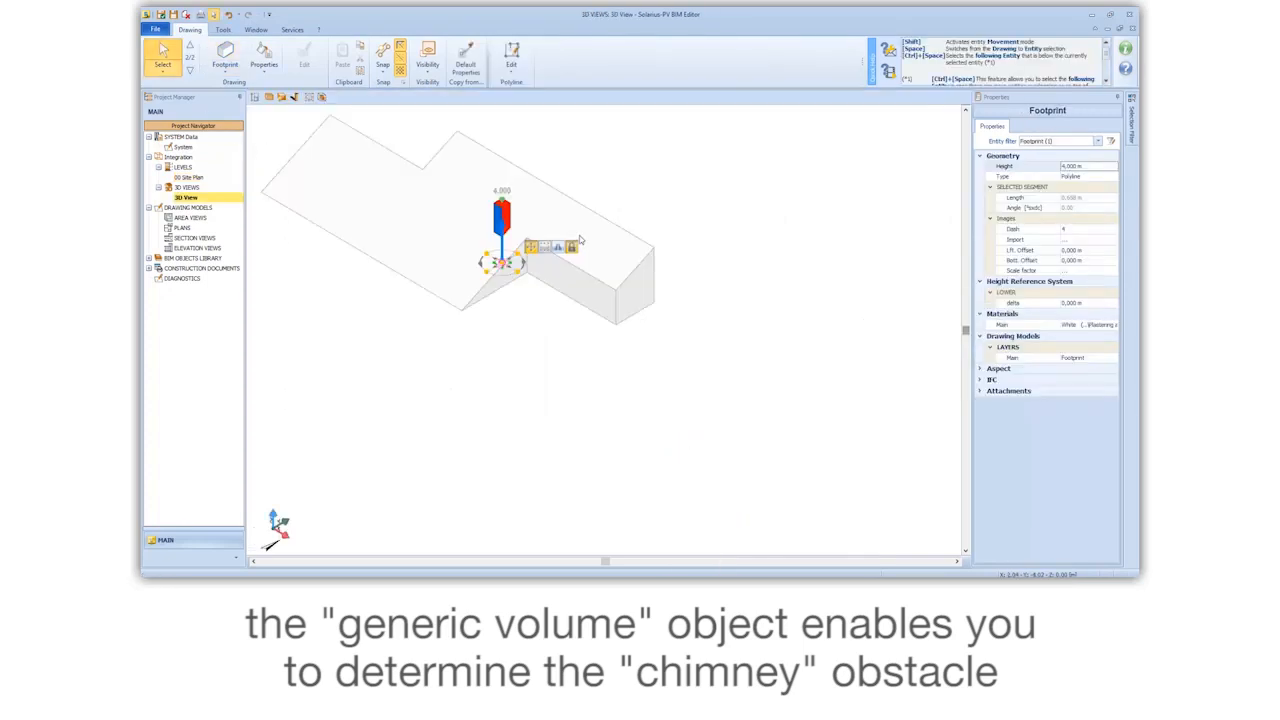
Step: Raise the top of the chimney volume above the roof slope in the 3D view and deselect it
{"action": "middle_click_drag", "start_coordinate": [580, 245], "coordinate": [640, 260]}
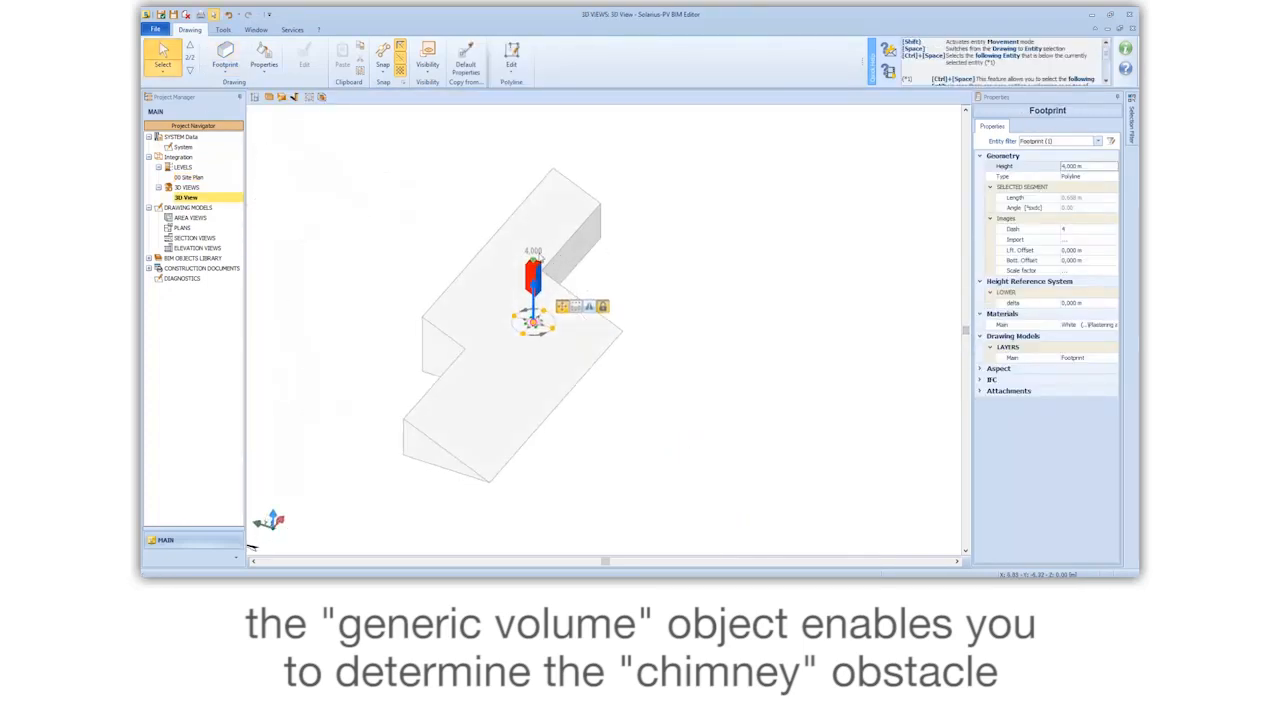
{"action": "left_click_drag", "start_coordinate": [534, 252], "coordinate": [534, 249]}
{"action": "middle_click_drag", "start_coordinate": [534, 249], "coordinate": [490, 250]}
{"action": "left_click", "coordinate": [472, 192]}
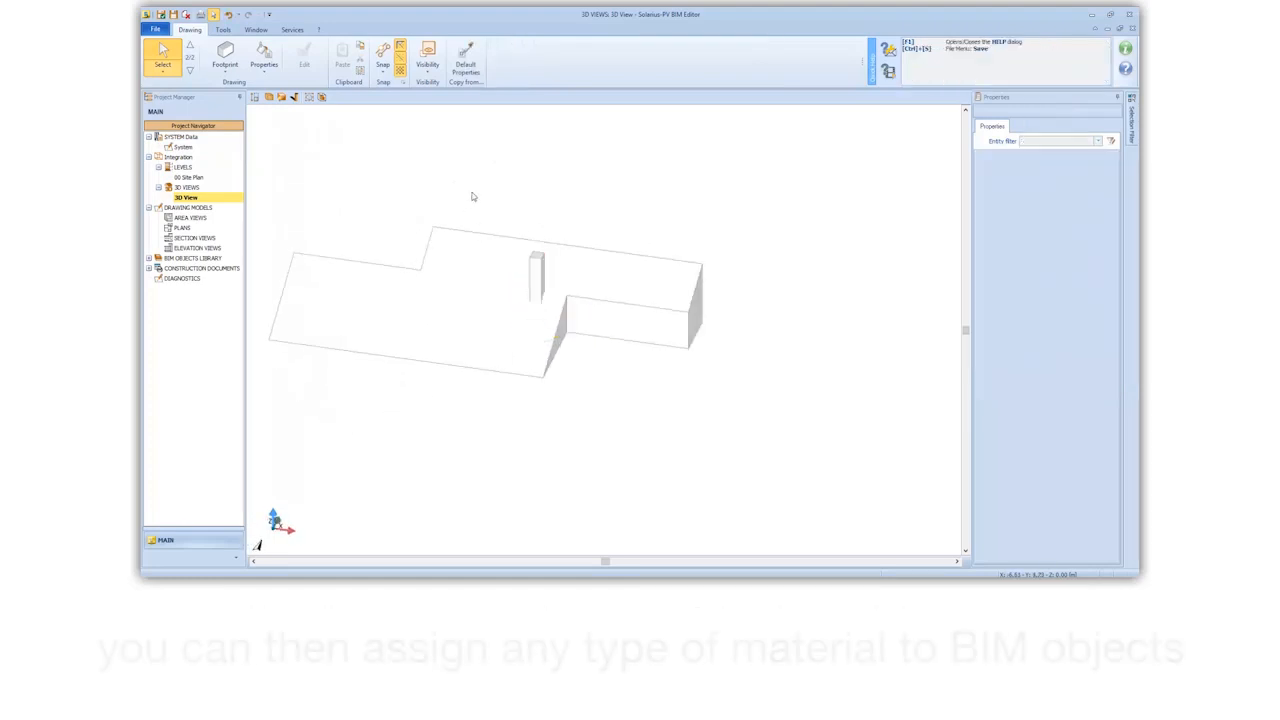
Step: Apply the Gray cement paint material to the inclined roof surface and its vertical enclosure
{"action": "left_click", "coordinate": [262, 74]}
{"action": "left_click", "coordinate": [300, 84]}
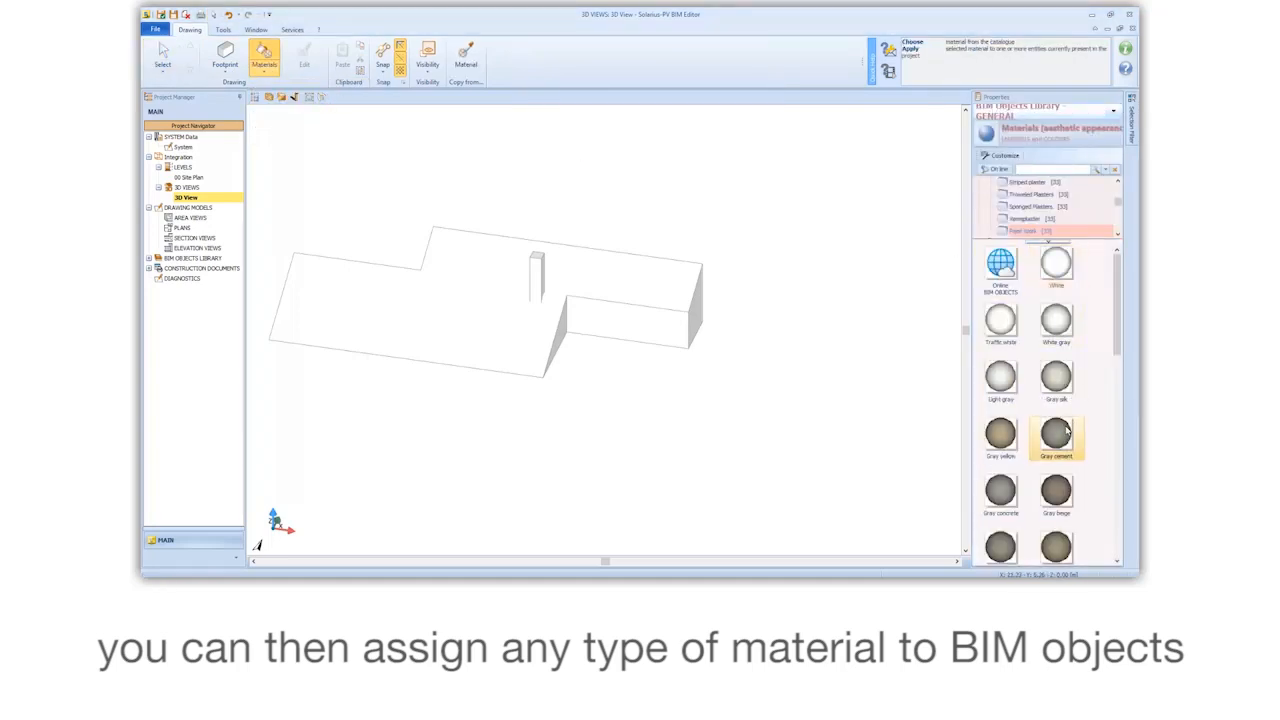
{"action": "left_click", "coordinate": [621, 296]}
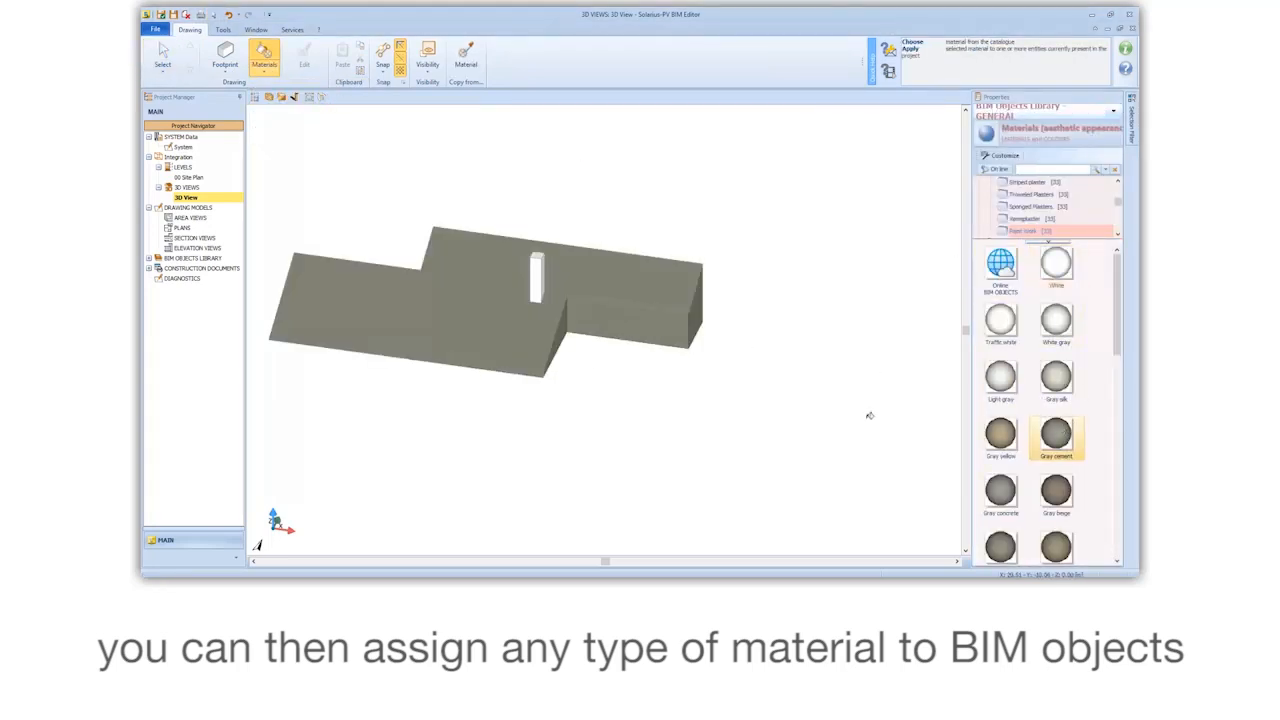
Step: Apply the orange-brown paint material to the chimney volume and end the material assignment
{"action": "scroll", "coordinate": [1037, 476], "scroll_direction": "down", "scroll_amount": 3}
{"action": "left_click", "coordinate": [1056, 546]}
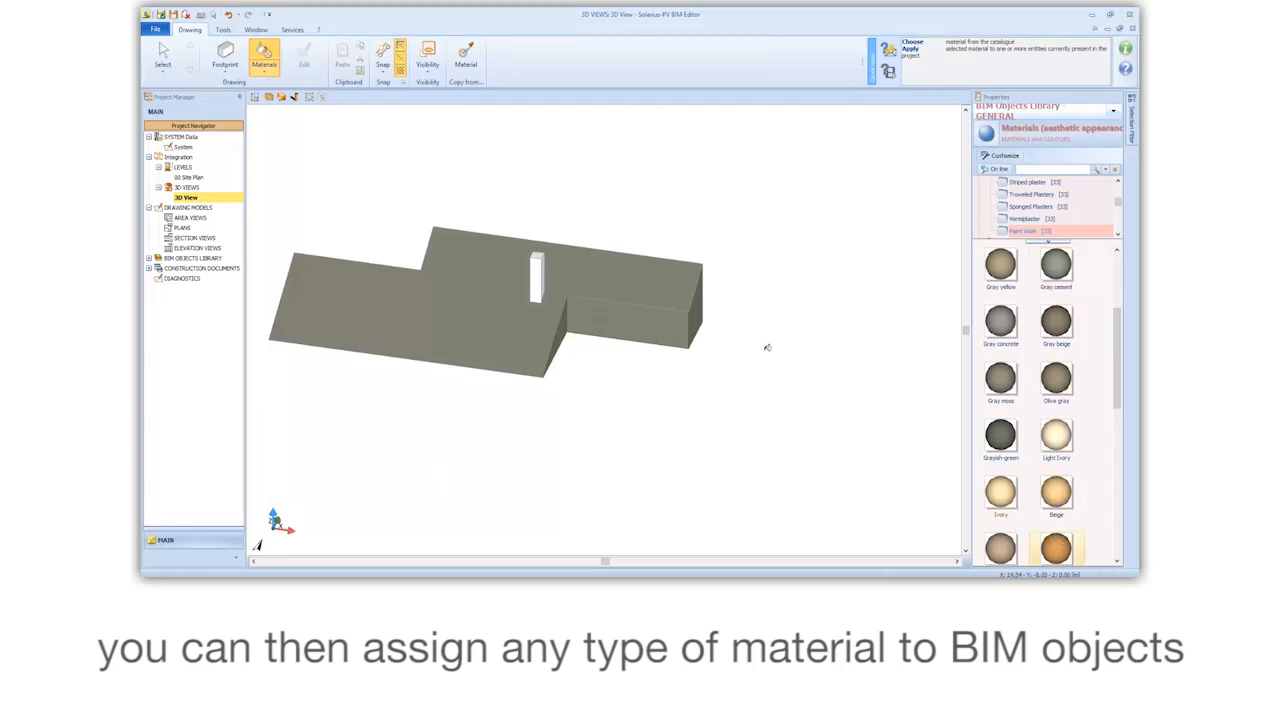
{"action": "middle_click_drag", "start_coordinate": [555, 274], "coordinate": [723, 383]}
{"action": "key", "text": "Escape"}
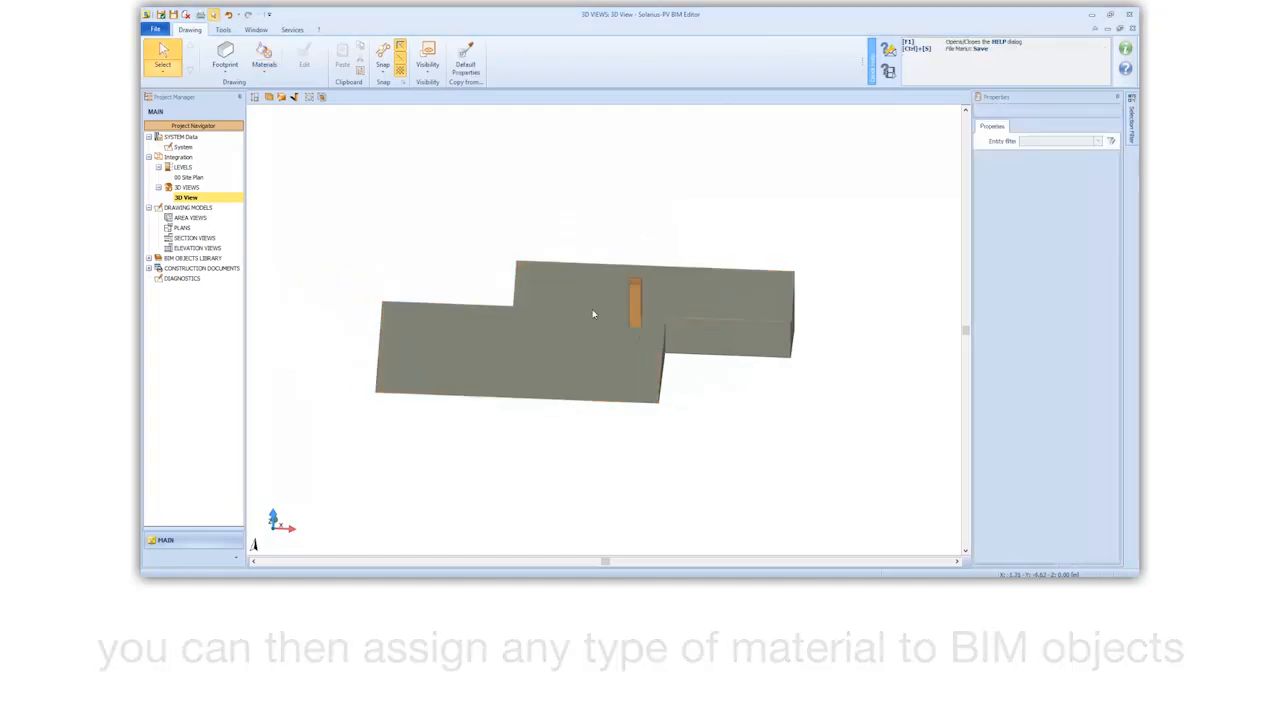
Step: Place a Photovoltaic field on the inclined roof surface and confirm its full outline as the installation area
{"action": "left_click", "coordinate": [226, 66]}
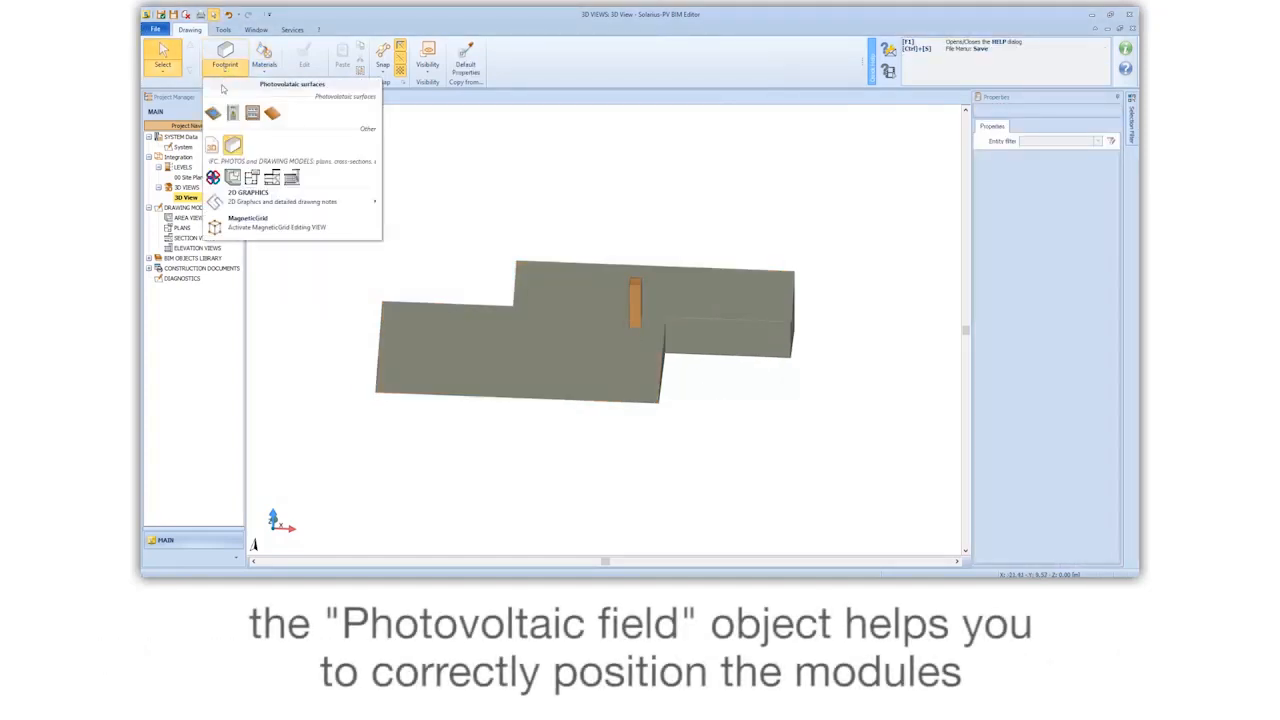
{"action": "left_click", "coordinate": [213, 113]}
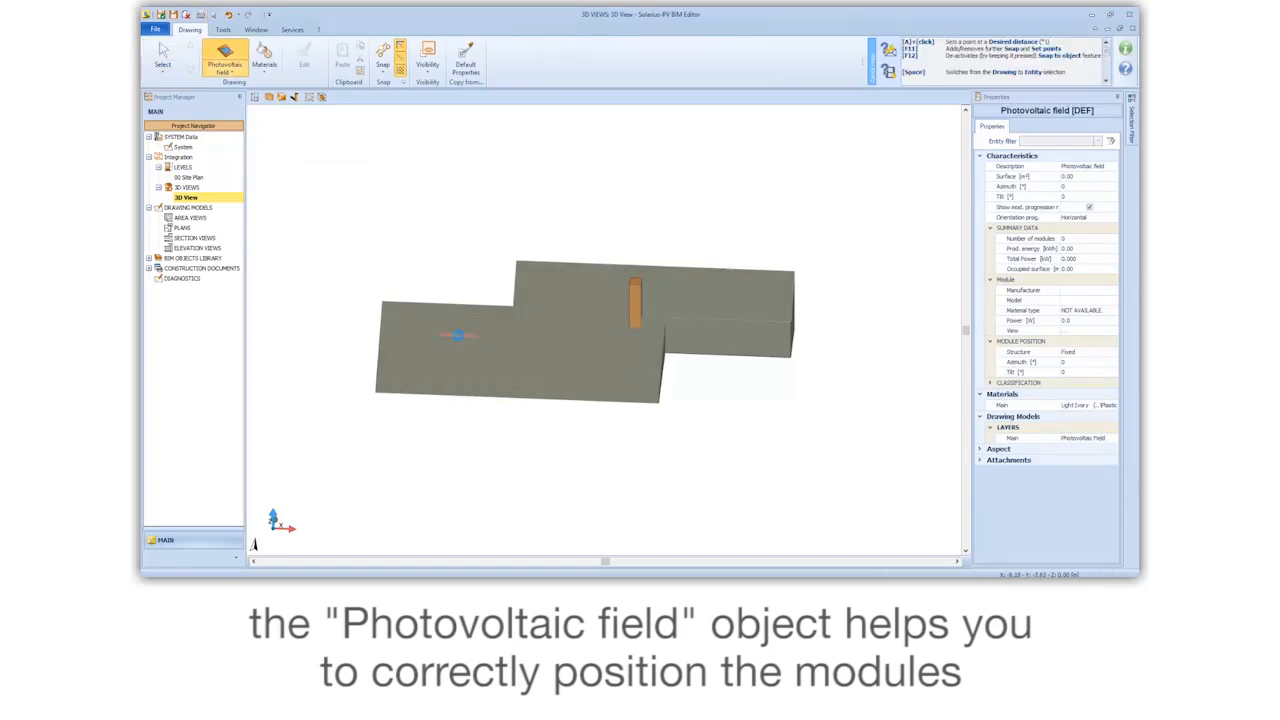
{"action": "left_click", "coordinate": [457, 334]}
{"action": "middle_click_drag", "start_coordinate": [590, 347], "coordinate": [680, 344]}
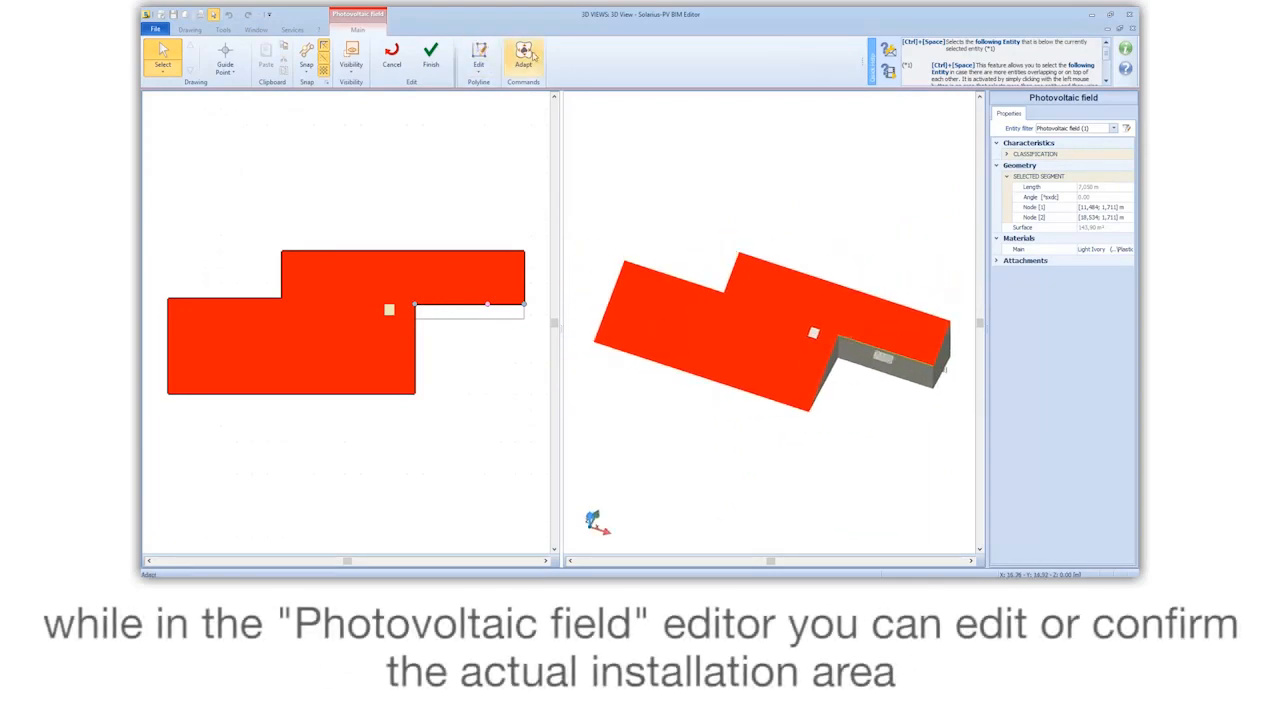
{"action": "left_click", "coordinate": [431, 58]}
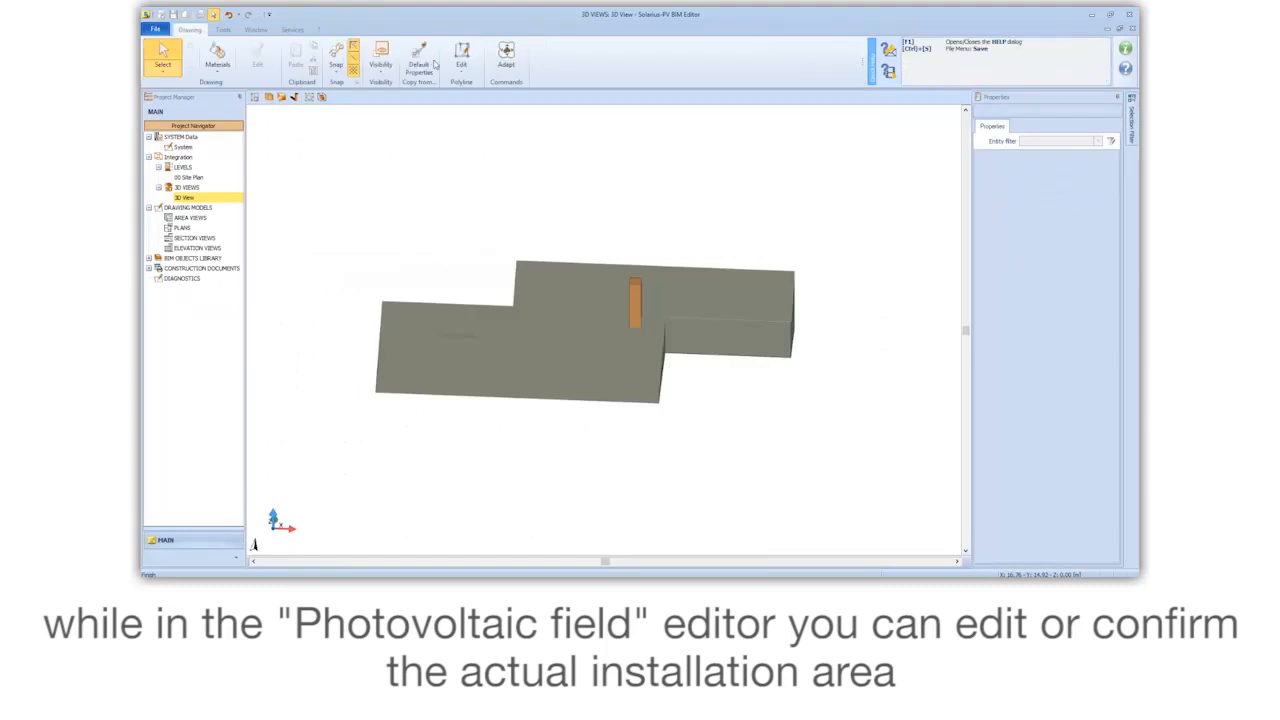
Step: Design the photovoltaic field with the assisted wizard, keeping fixed modules parallel to the surface and choosing the SunPower SPR-X22-360 module
{"action": "left_click", "coordinate": [573, 266]}
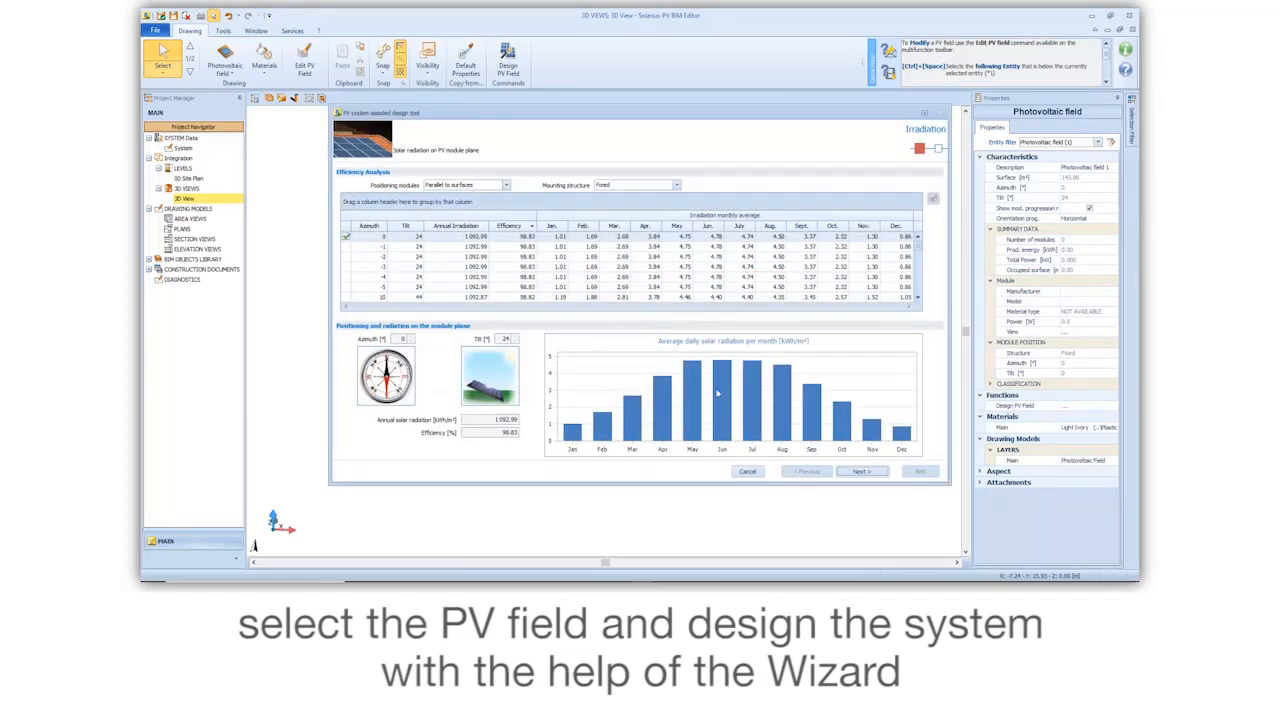
{"action": "left_click", "coordinate": [876, 476]}
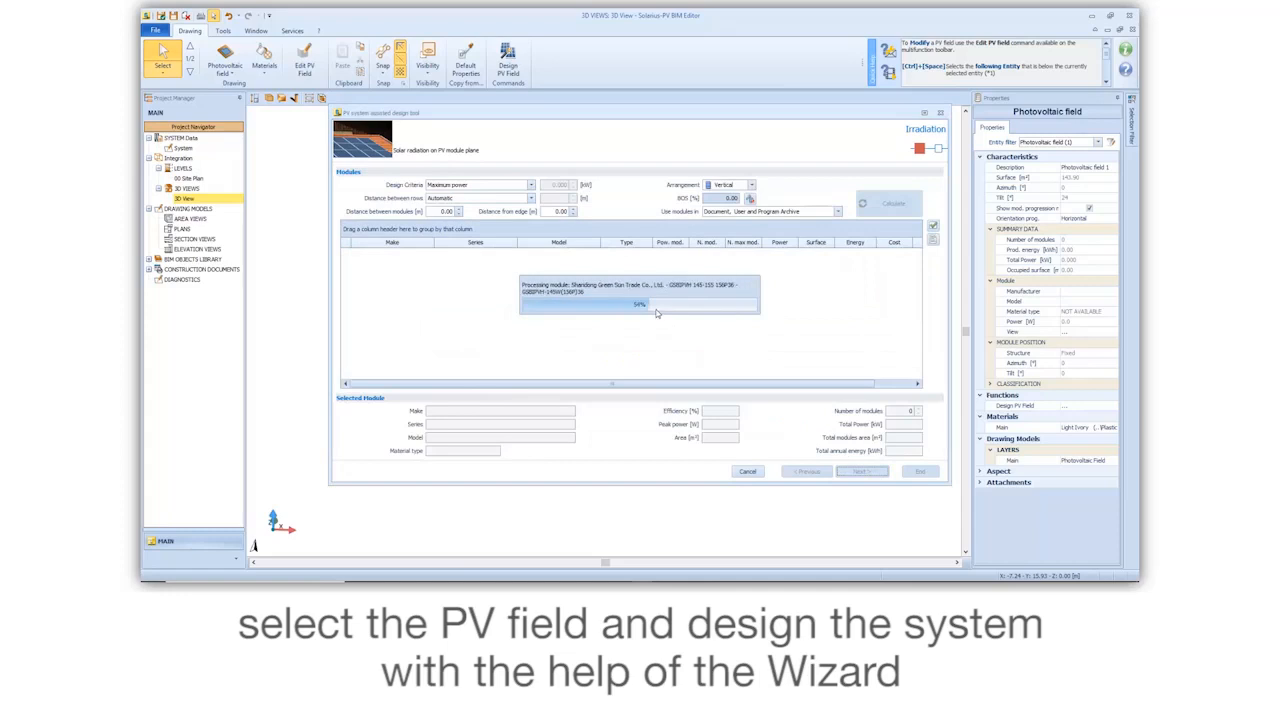
{"action": "scroll", "coordinate": [655, 308], "scroll_direction": "down", "scroll_amount": 3}
{"action": "scroll", "coordinate": [657, 307], "scroll_direction": "down", "scroll_amount": 2}
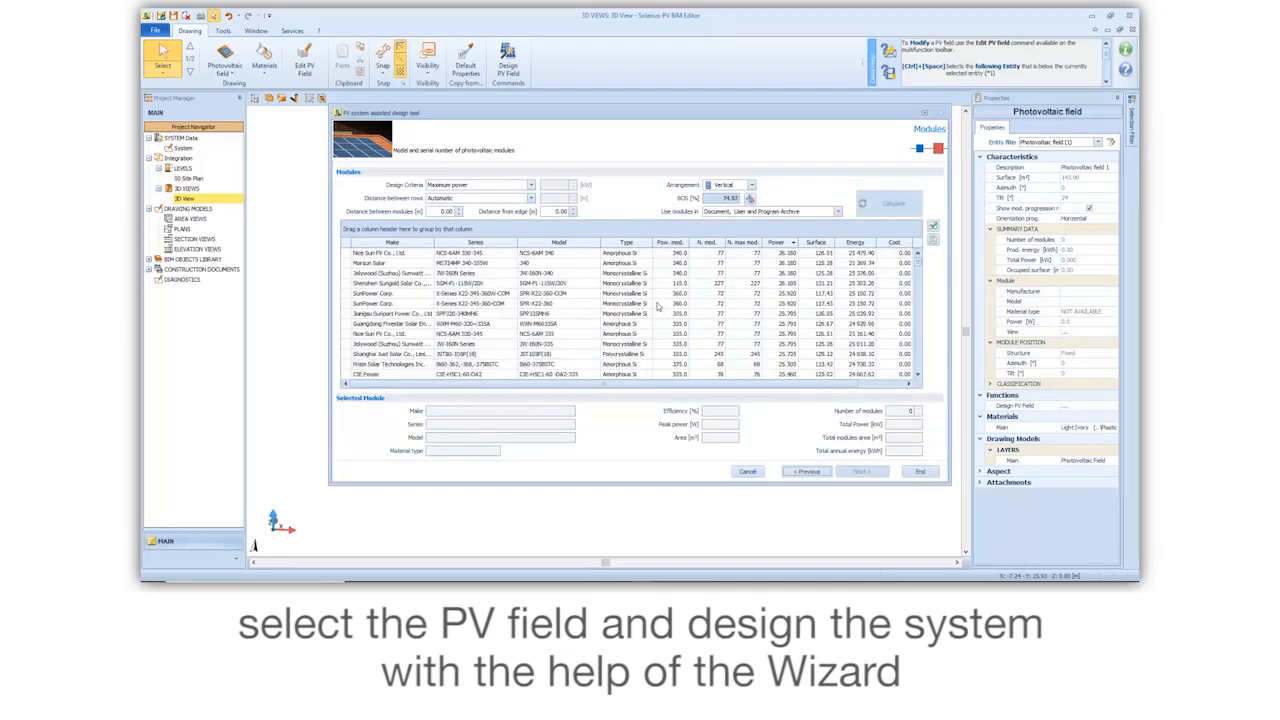
{"action": "left_click", "coordinate": [657, 304]}
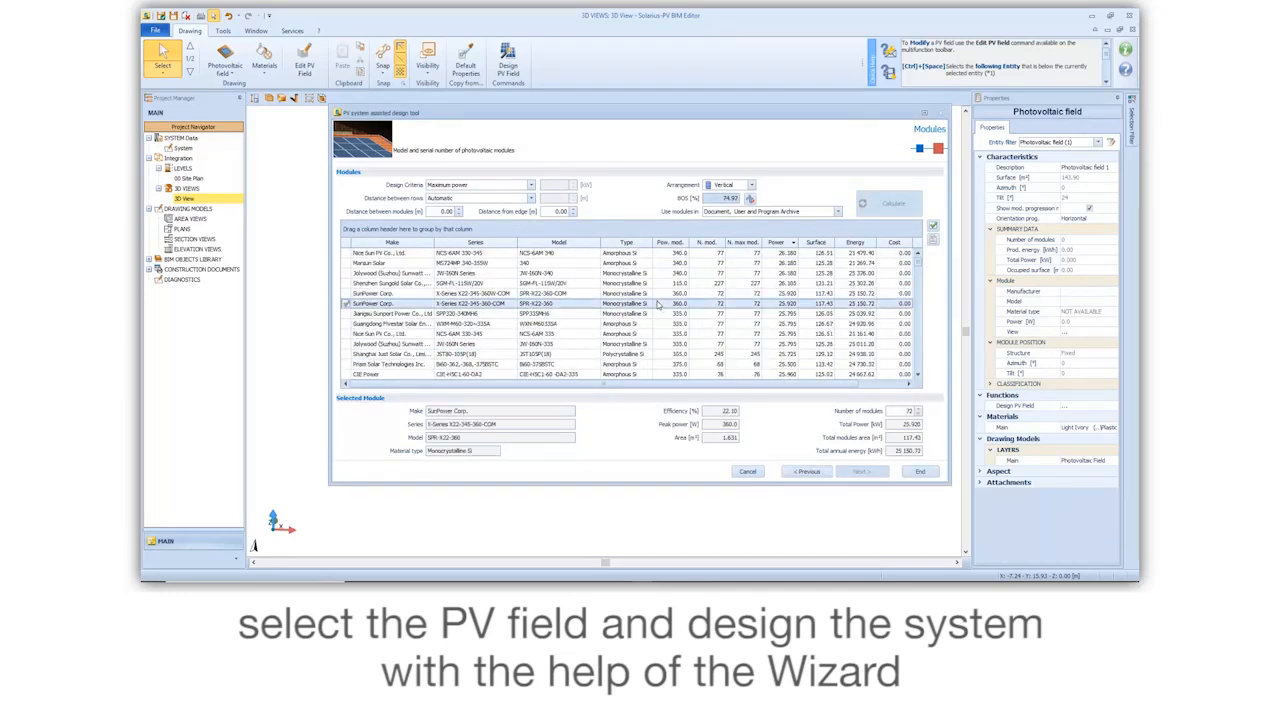
{"action": "left_click", "coordinate": [916, 473]}
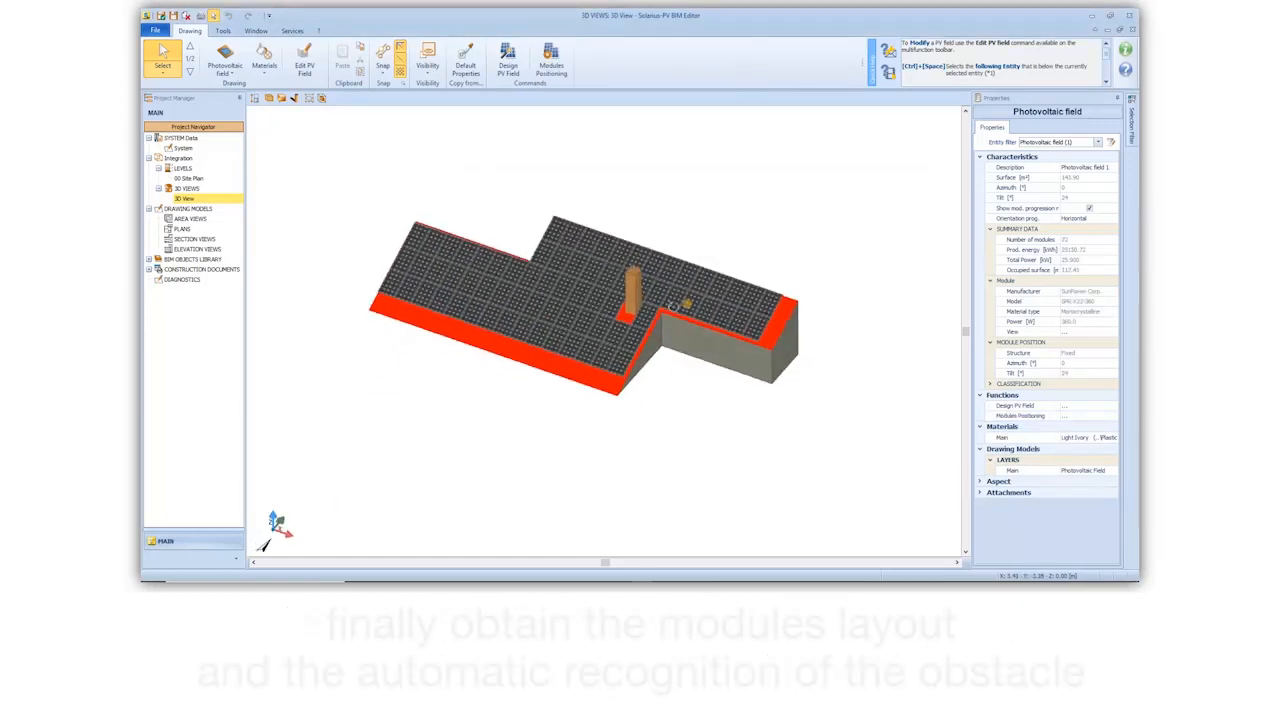
Step: Examine the module layout around the chimney obstacle in the 3D view
{"action": "scroll", "coordinate": [645, 303], "scroll_direction": "up", "scroll_amount": 6}
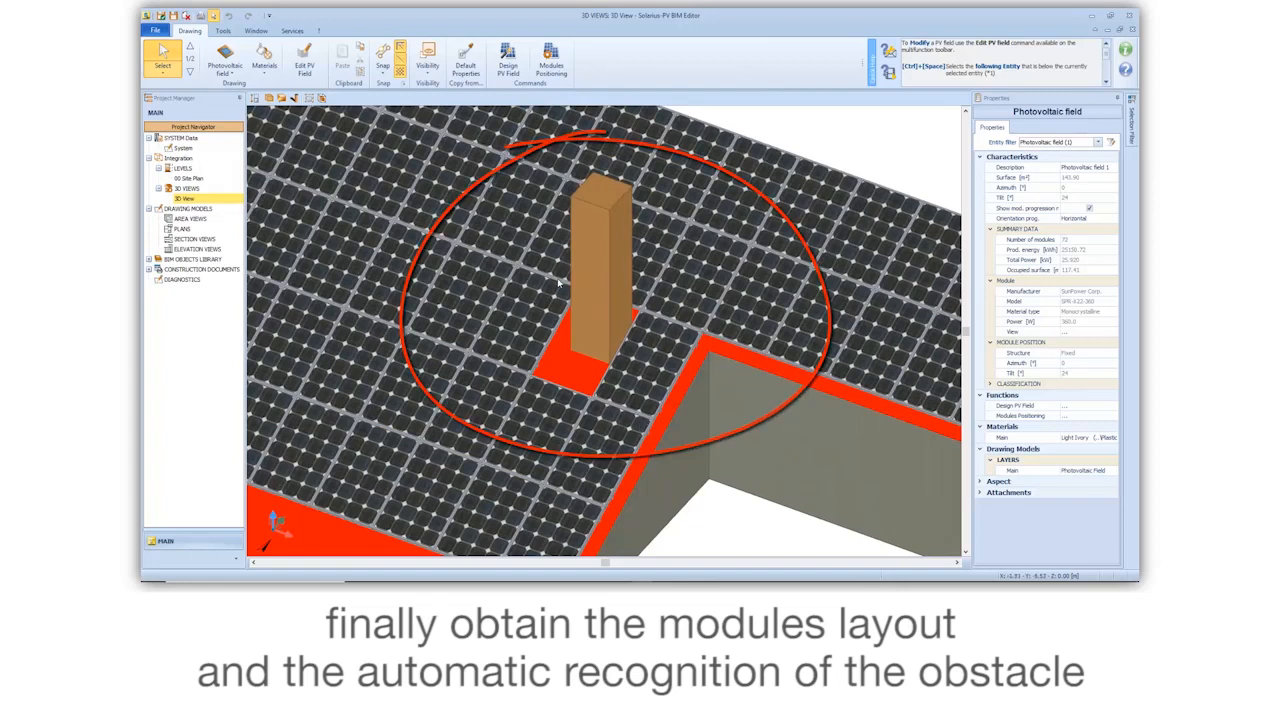
{"action": "scroll", "coordinate": [559, 283], "scroll_direction": "down", "scroll_amount": 5}
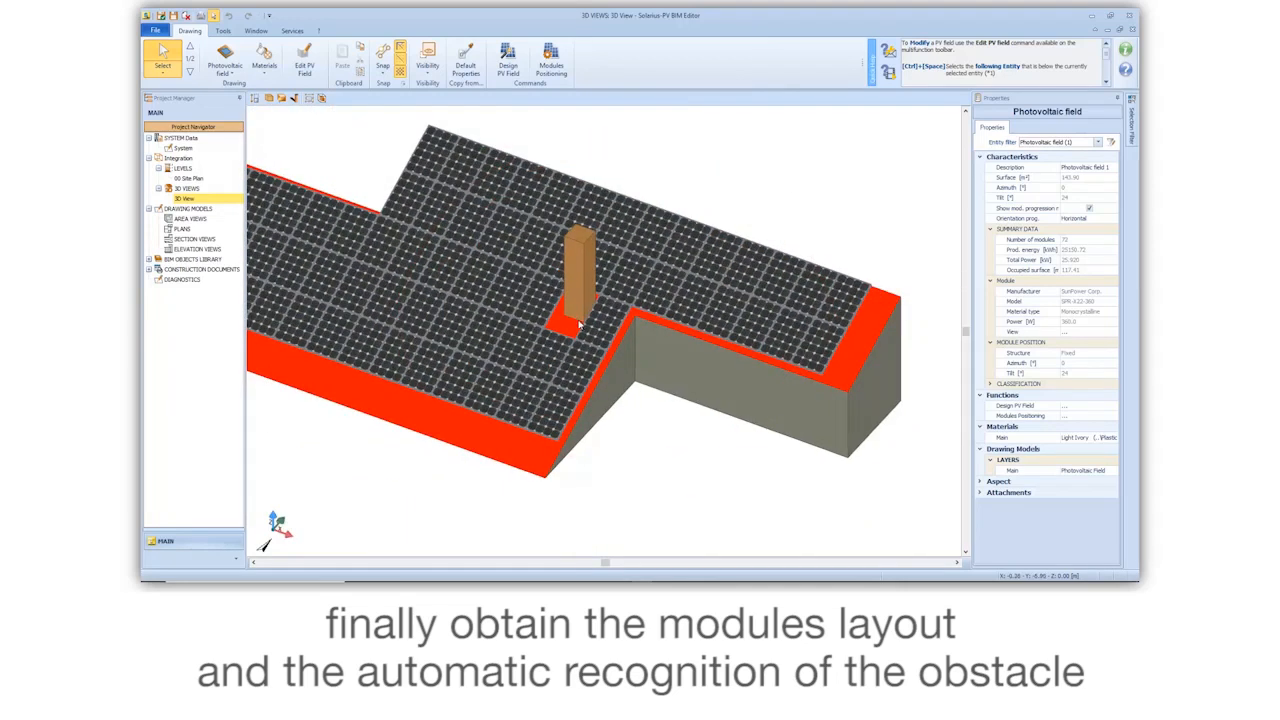
{"action": "scroll", "coordinate": [580, 325], "scroll_direction": "down", "scroll_amount": 2}
{"action": "middle_click_drag", "start_coordinate": [590, 329], "coordinate": [680, 323]}
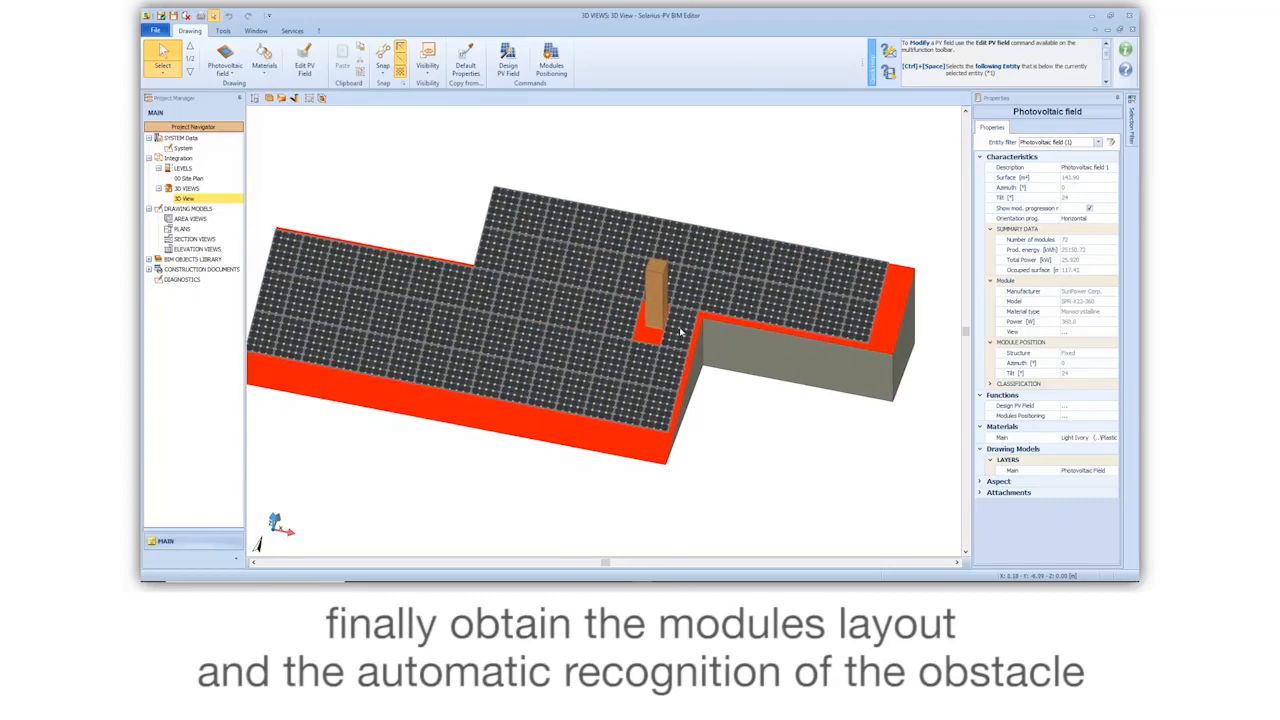